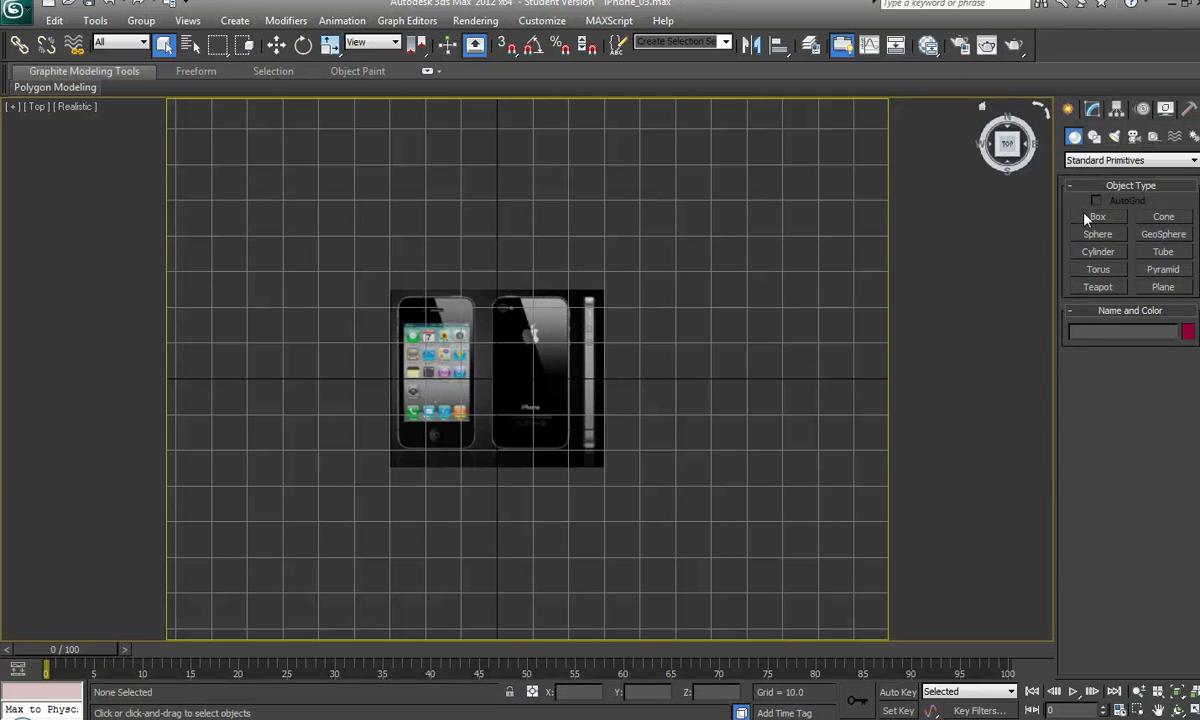
- Draw a box about 430 long, 214 wide and 103 high over the phone's back view in the reference image
click(1097, 217)
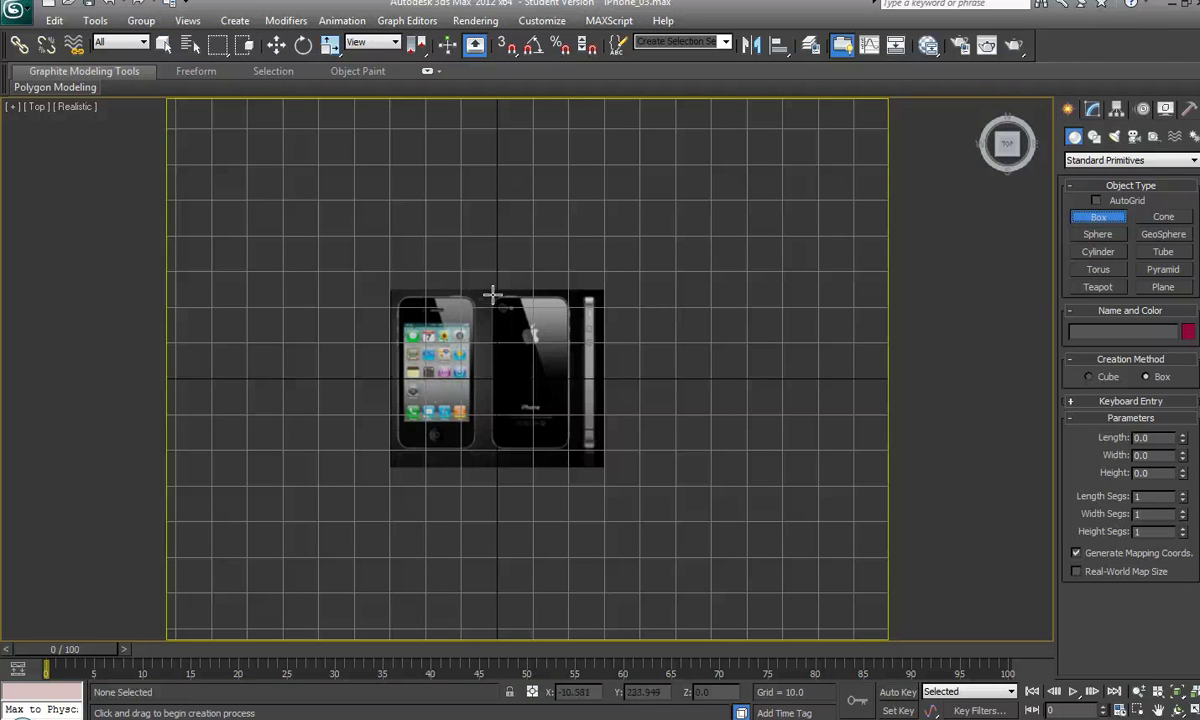
drag(492, 293, 568, 449)
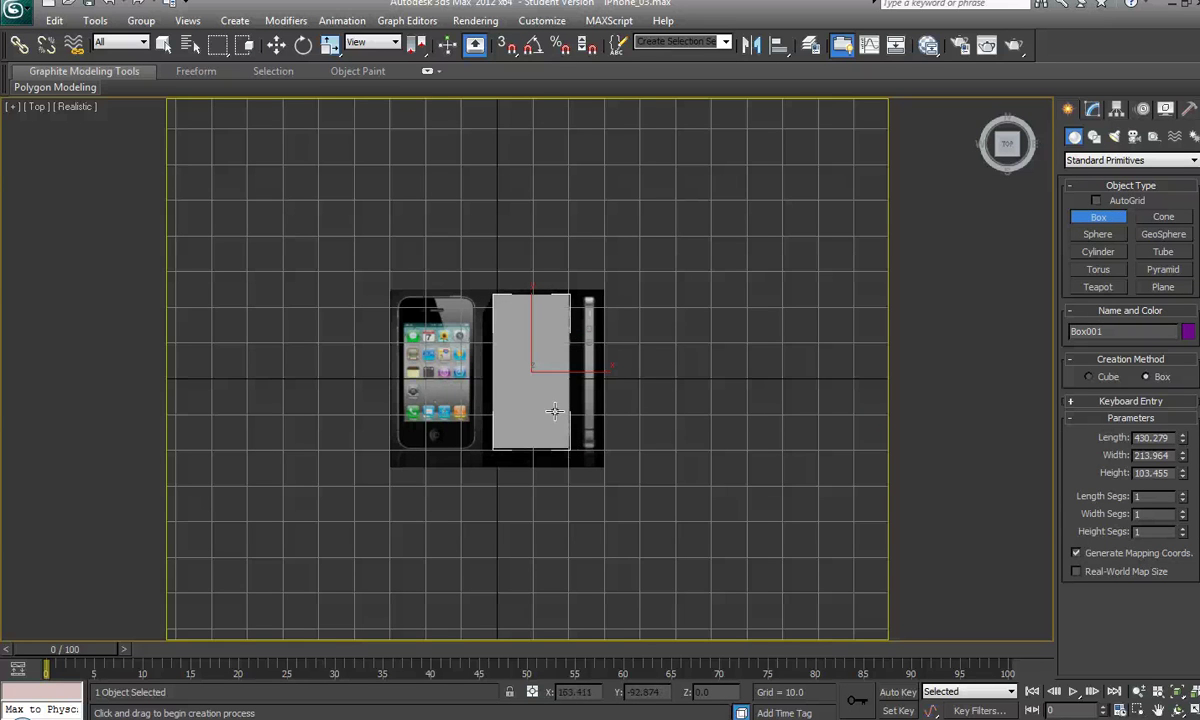
click(530, 403)
key(0)
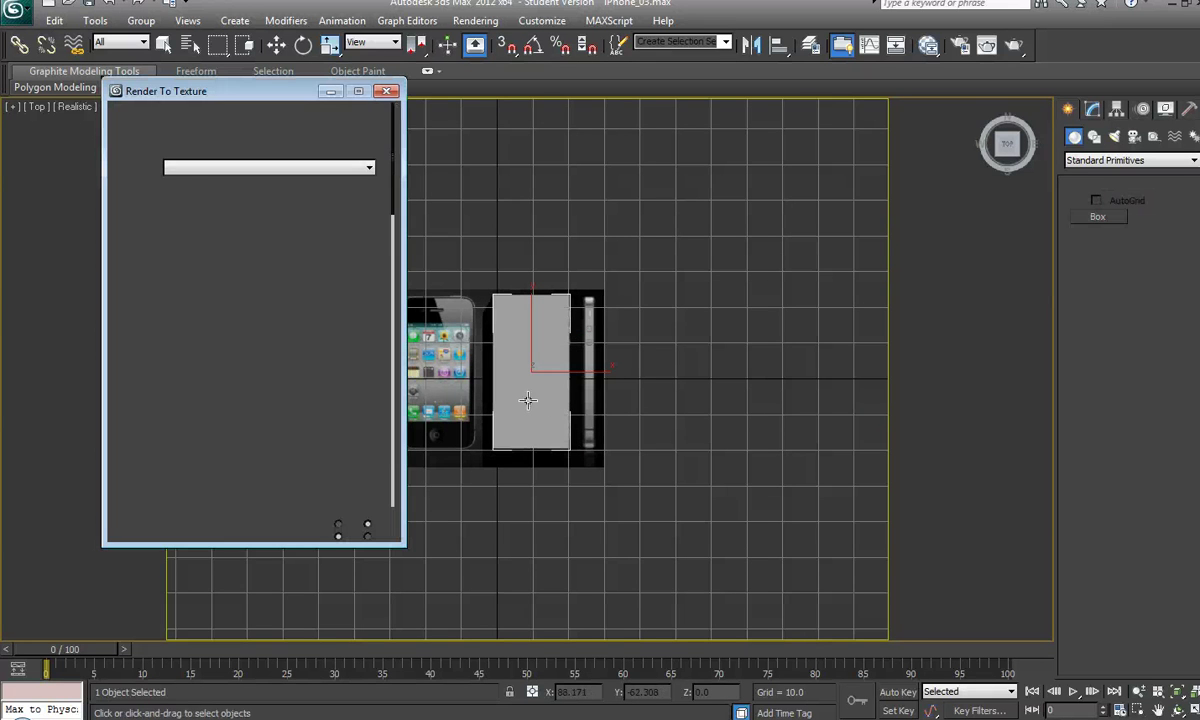
click(386, 92)
- Flatten the box vertically to the thickness of the phone's side profile in the Right view and raise it by about 7 units to align
key(p)
alt+middle_drag(441, 405, 404, 323)
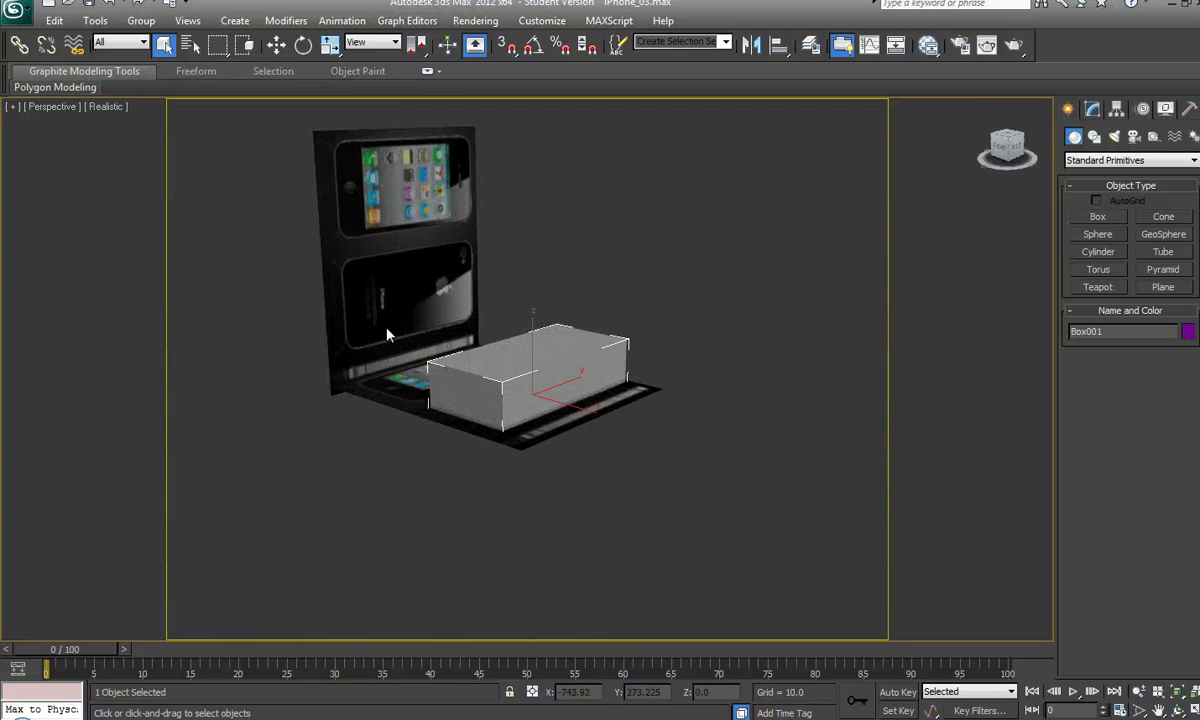
click(60, 108)
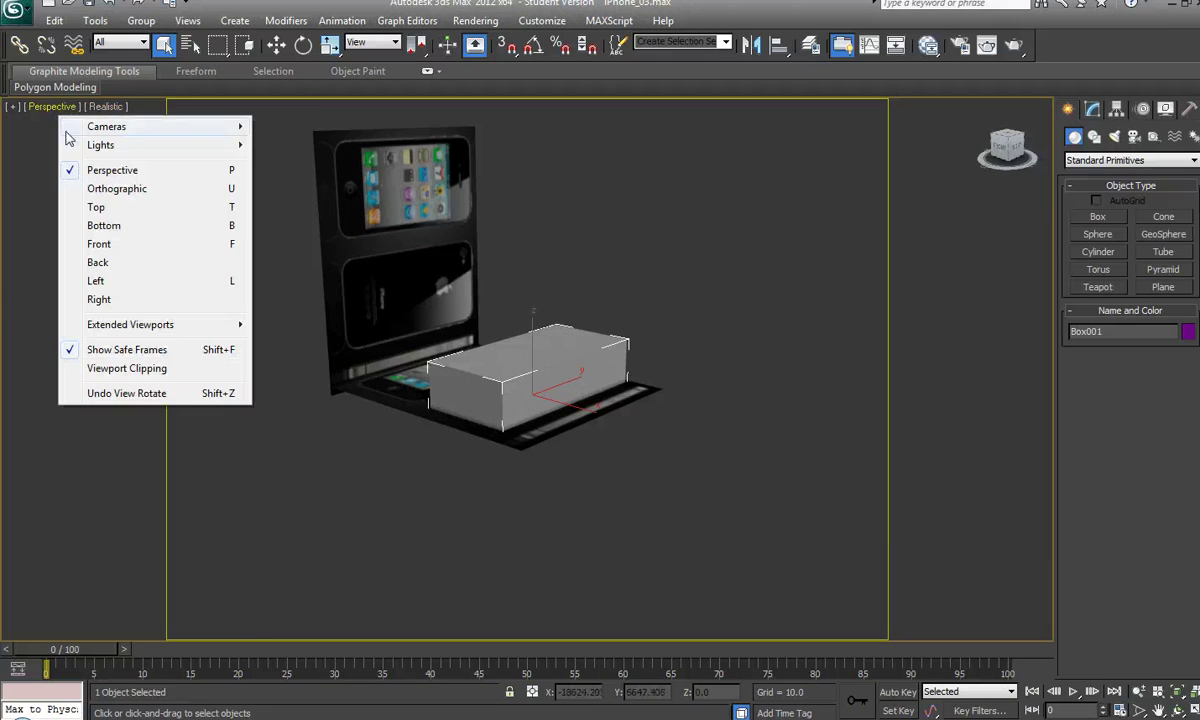
click(97, 299)
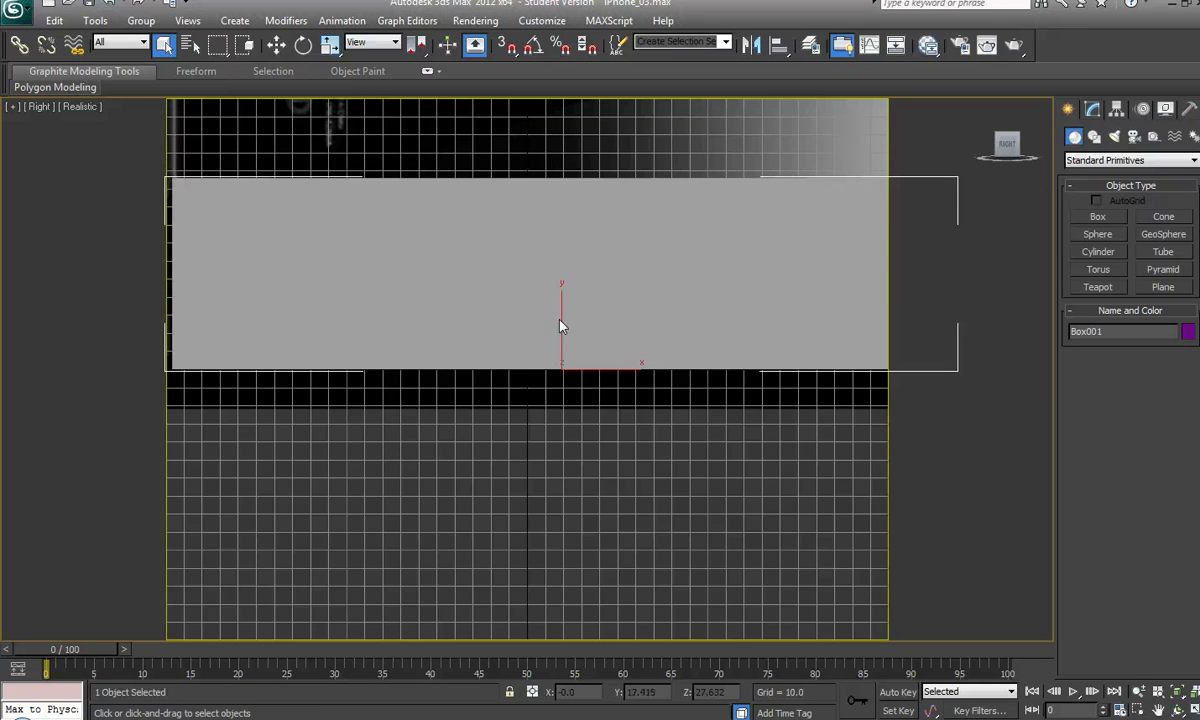
key(r)
middle_drag(552, 300, 561, 383)
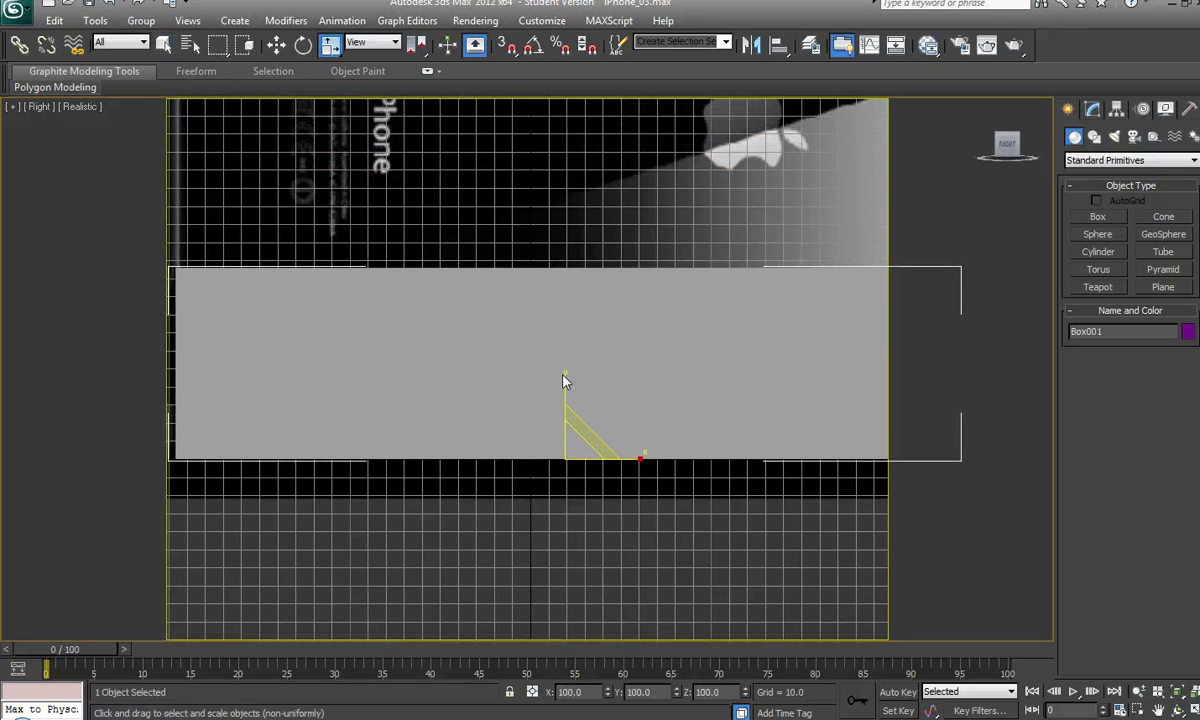
drag(564, 383, 565, 600)
key(w)
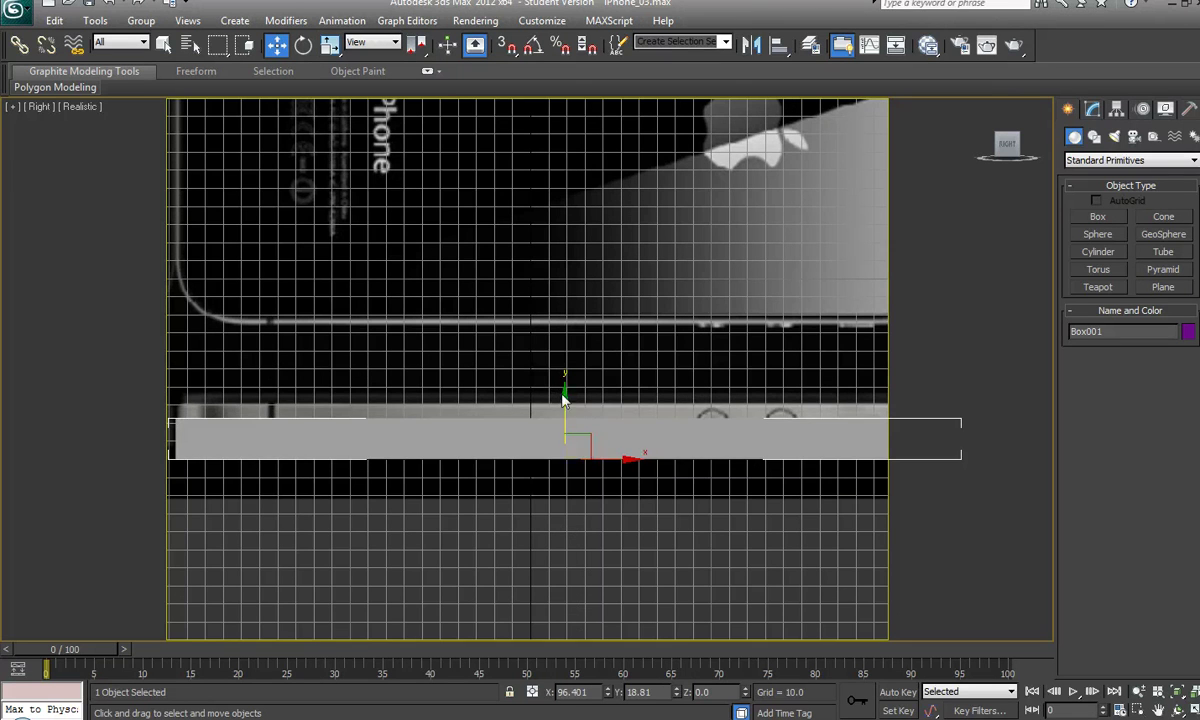
drag(563, 396, 561, 383)
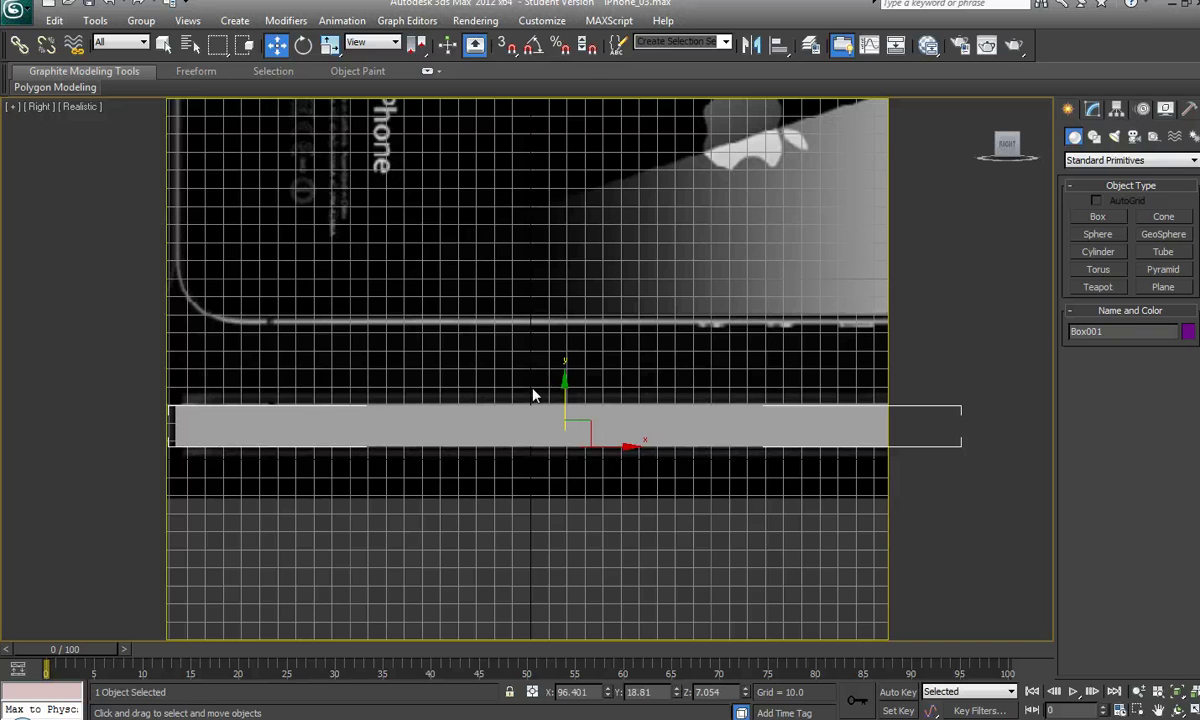
- Examine the flattened box against the reference planes from the perspective and top views
key(p)
alt+middle_drag(410, 429, 520, 485)
scroll(498, 440, down, 5)
key(t)
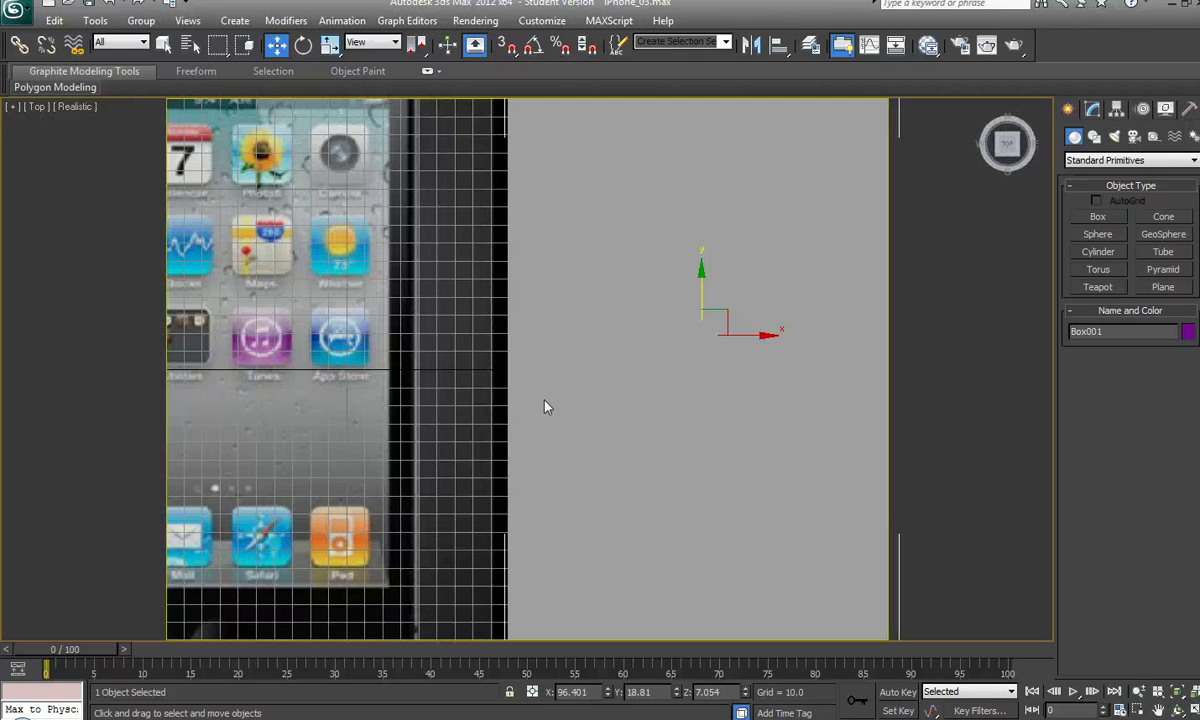
middle_drag(546, 407, 300, 584)
scroll(310, 640, down, 3)
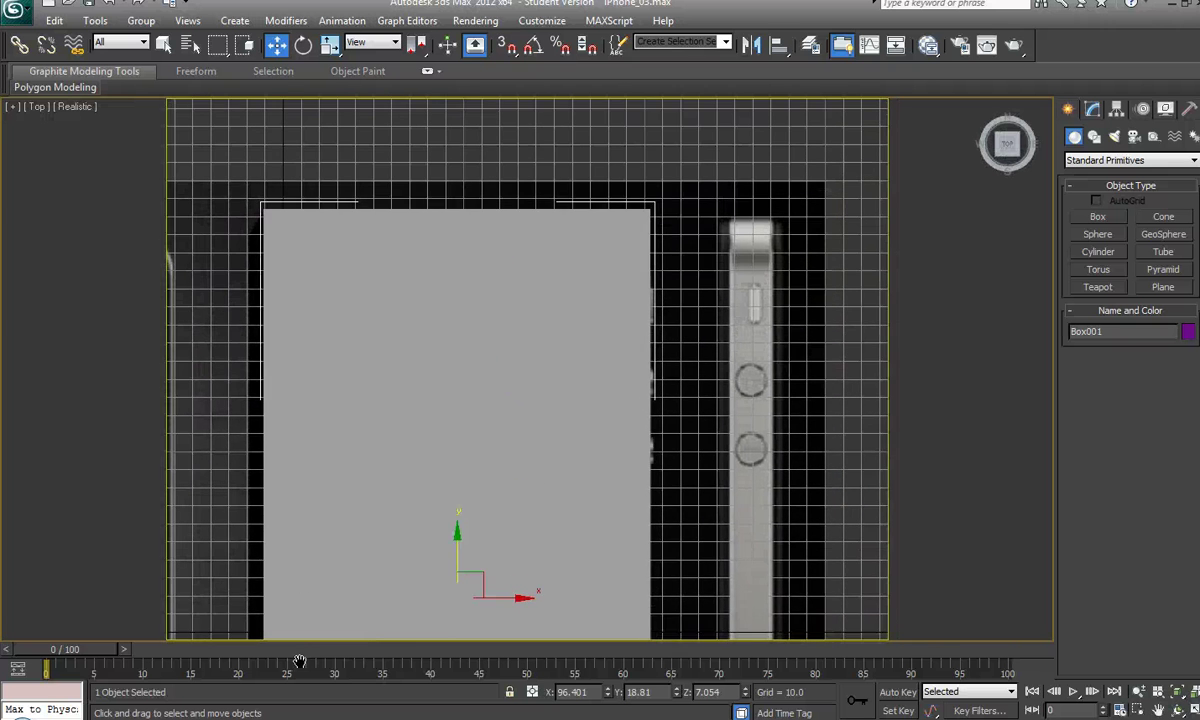
middle_drag(318, 654, 336, 632)
key(p)
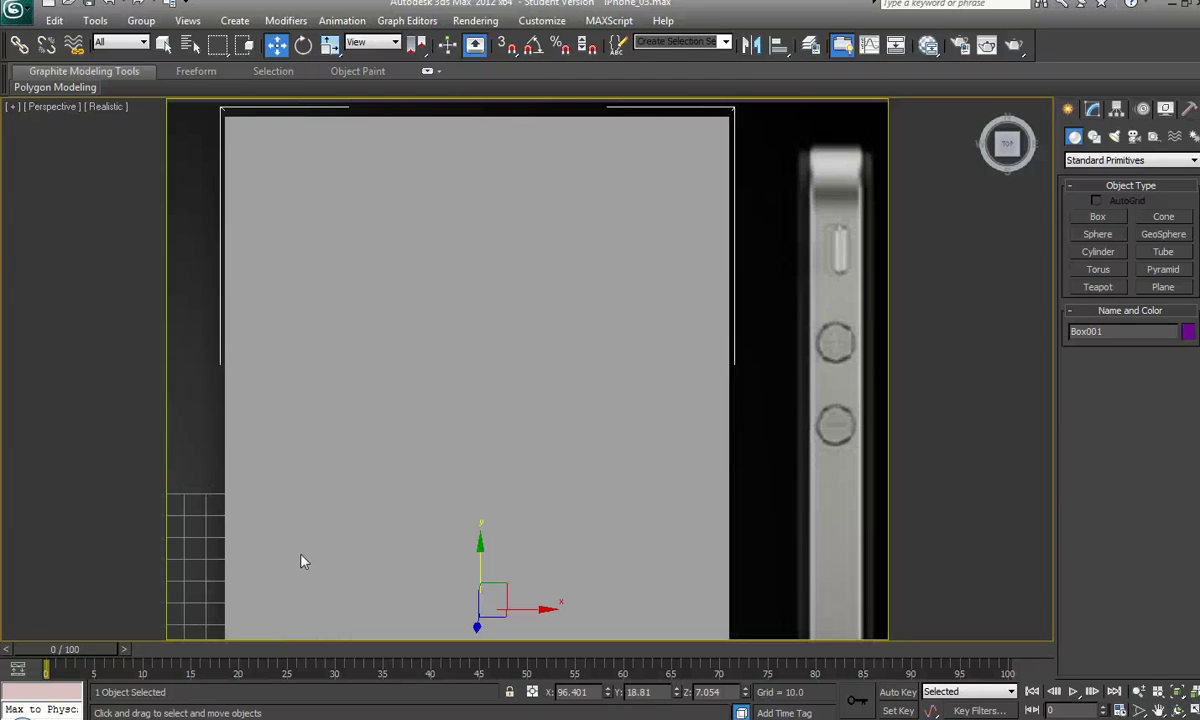
alt+middle_drag(308, 563, 372, 450)
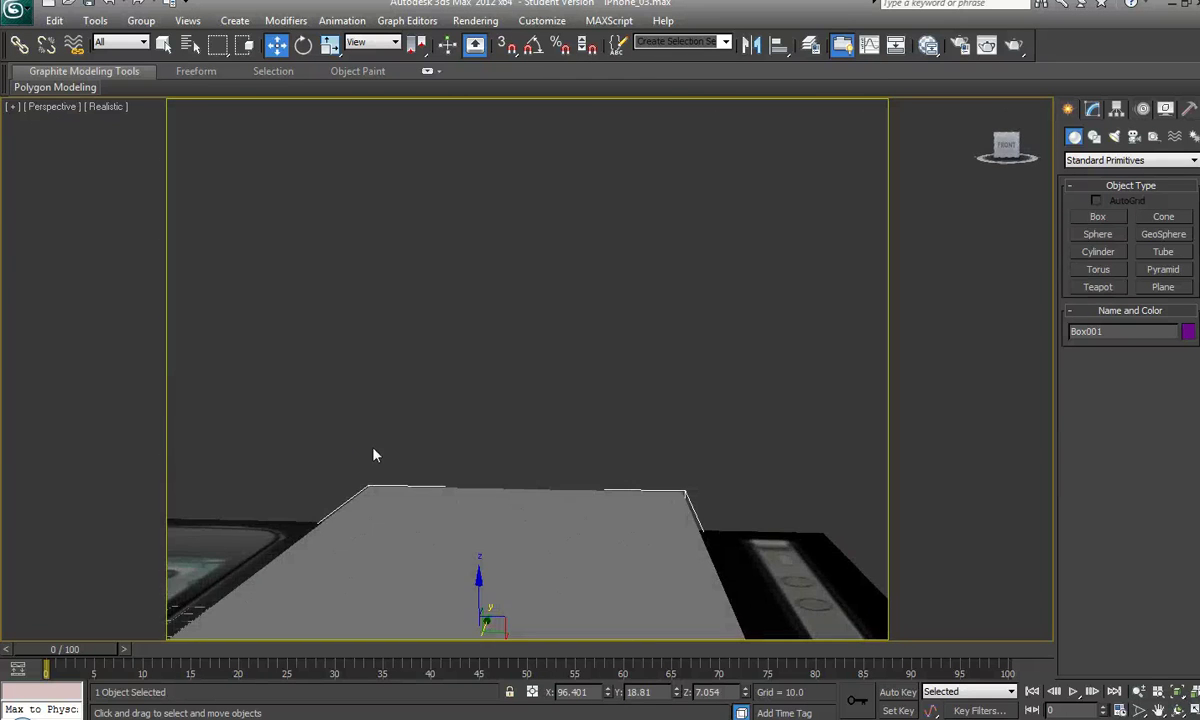
scroll(375, 455, down, 3)
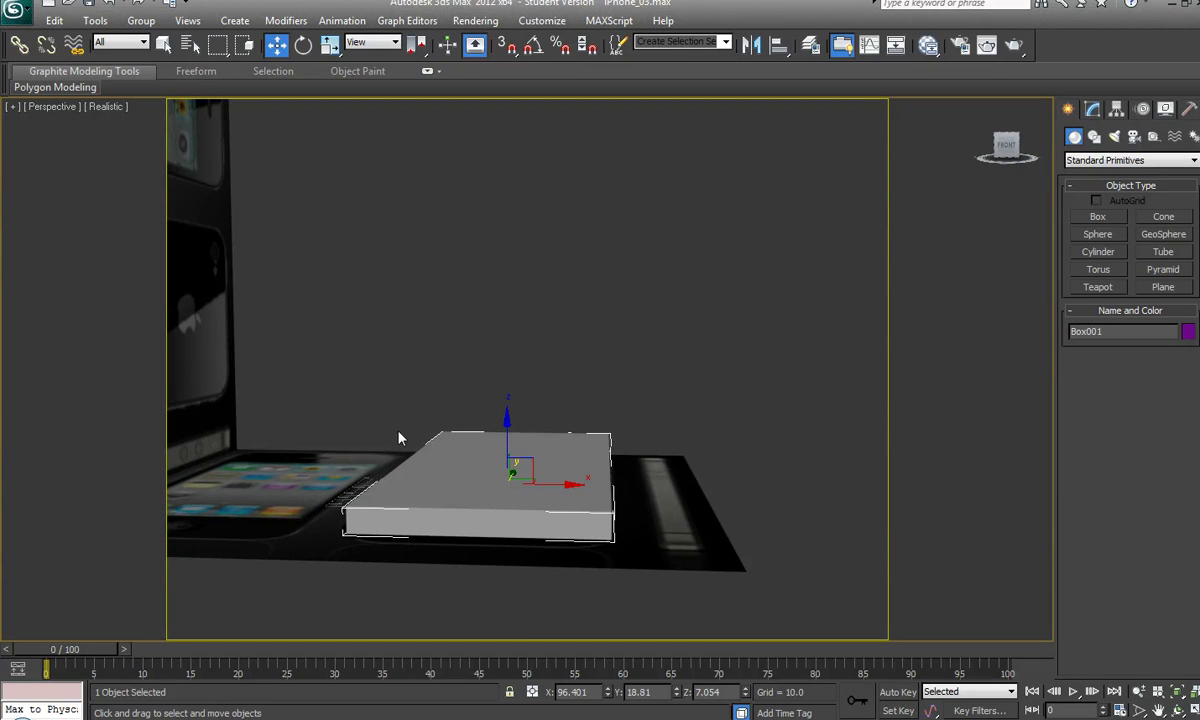
- Convert the flattened box to an editable poly
right_click(481, 467)
mouse_move(517, 613)
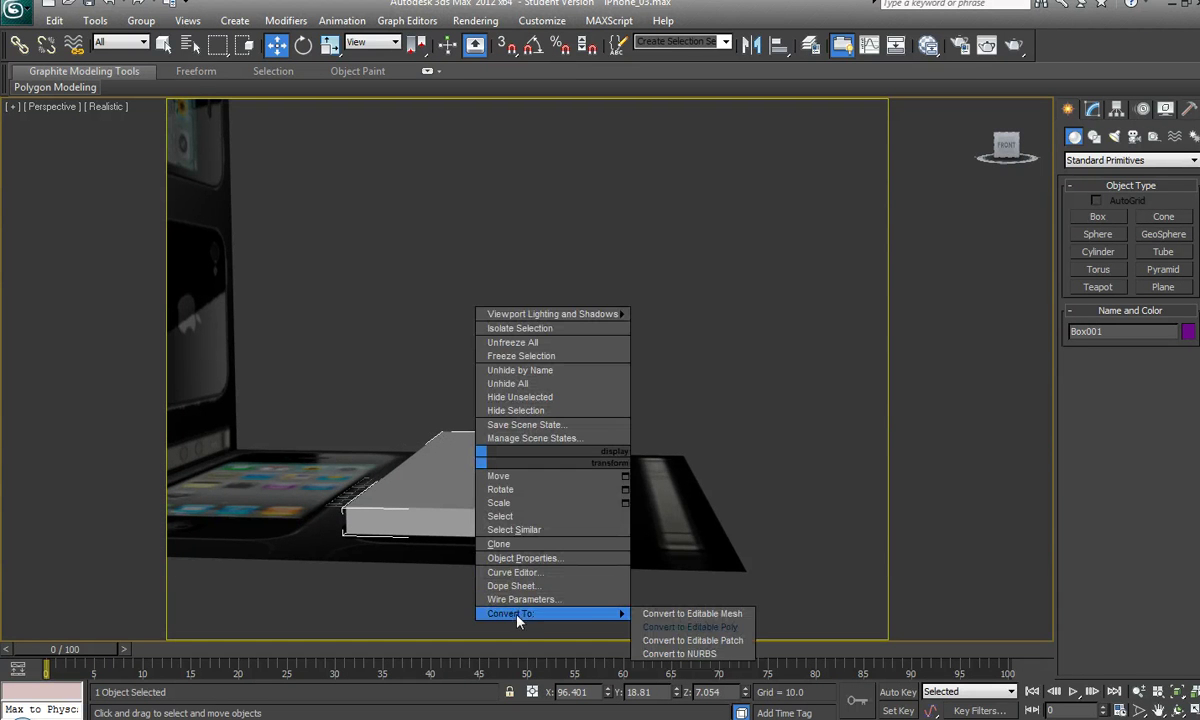
click(677, 632)
alt+middle_drag(584, 528, 531, 540)
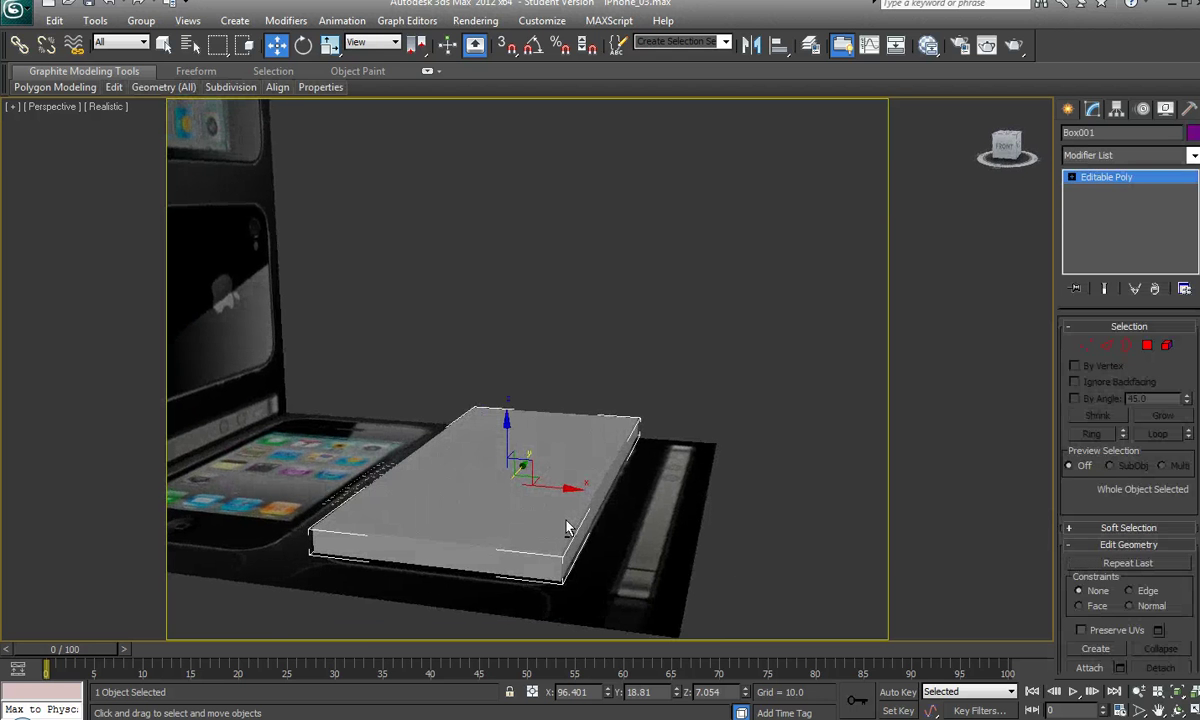
- Switch the box to edge-level editing and display edged faces in the perspective viewport
click(1108, 347)
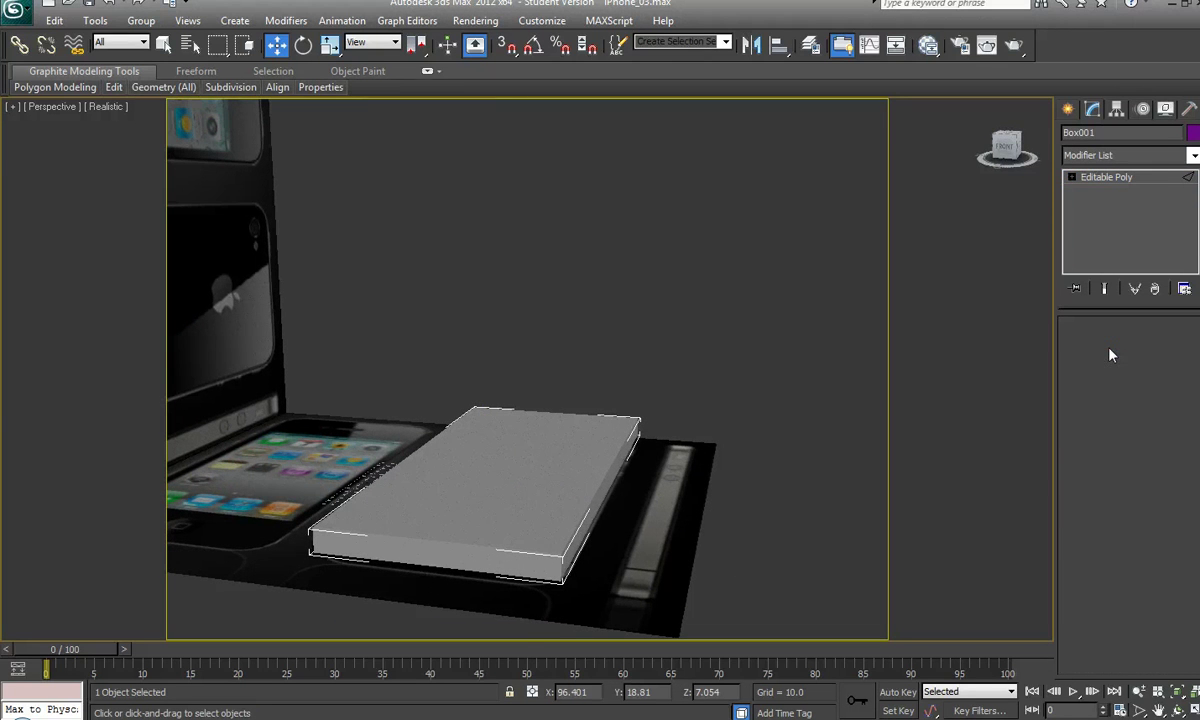
click(100, 108)
click(80, 180)
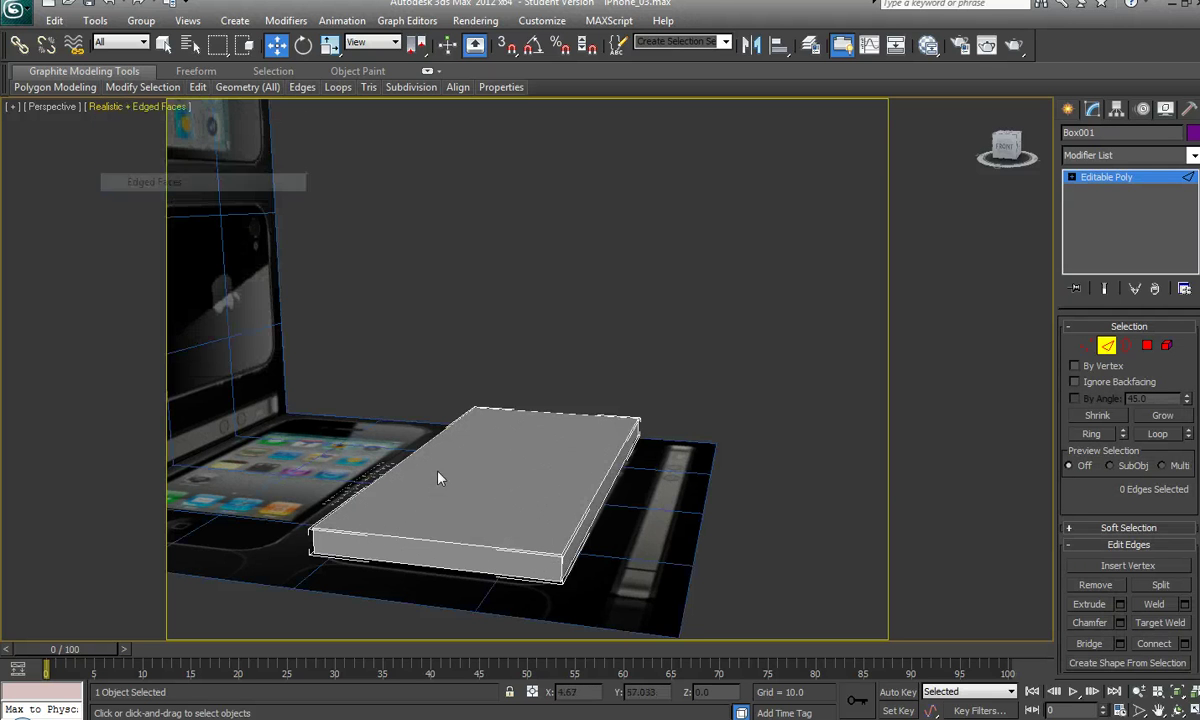
- Round the box's front-right vertical corner edge with a chamfer of 42.75 and 24 segments, matching the reference corner
click(563, 560)
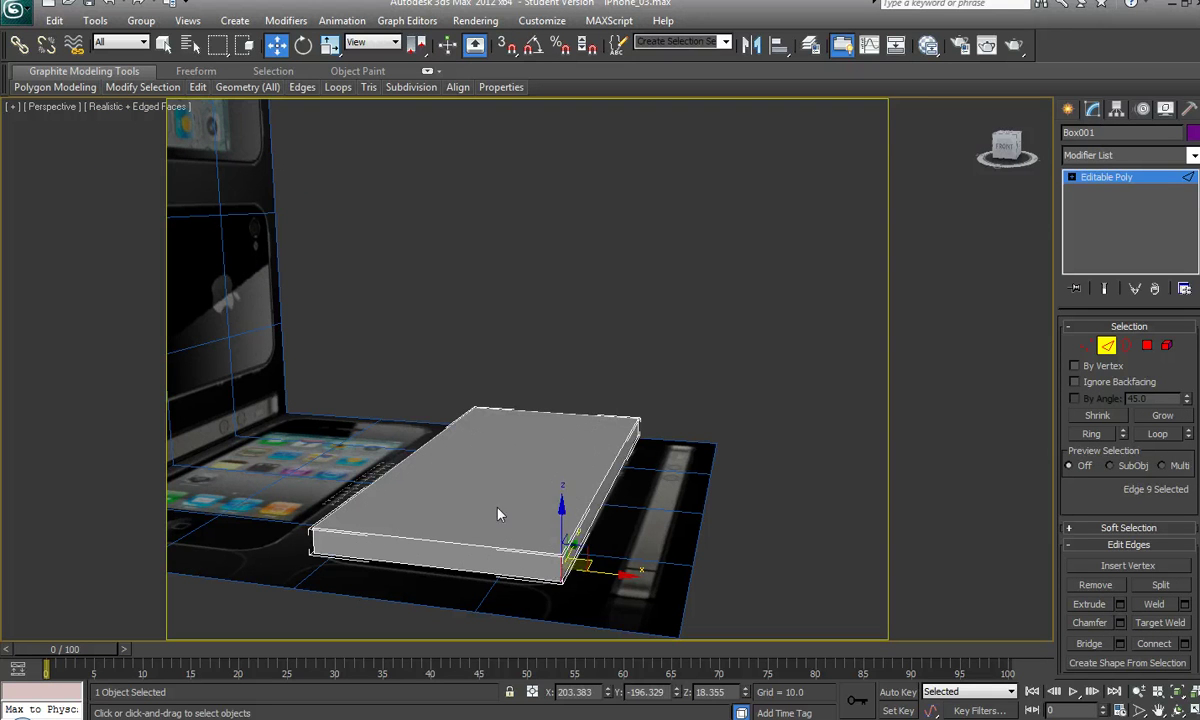
click(1120, 623)
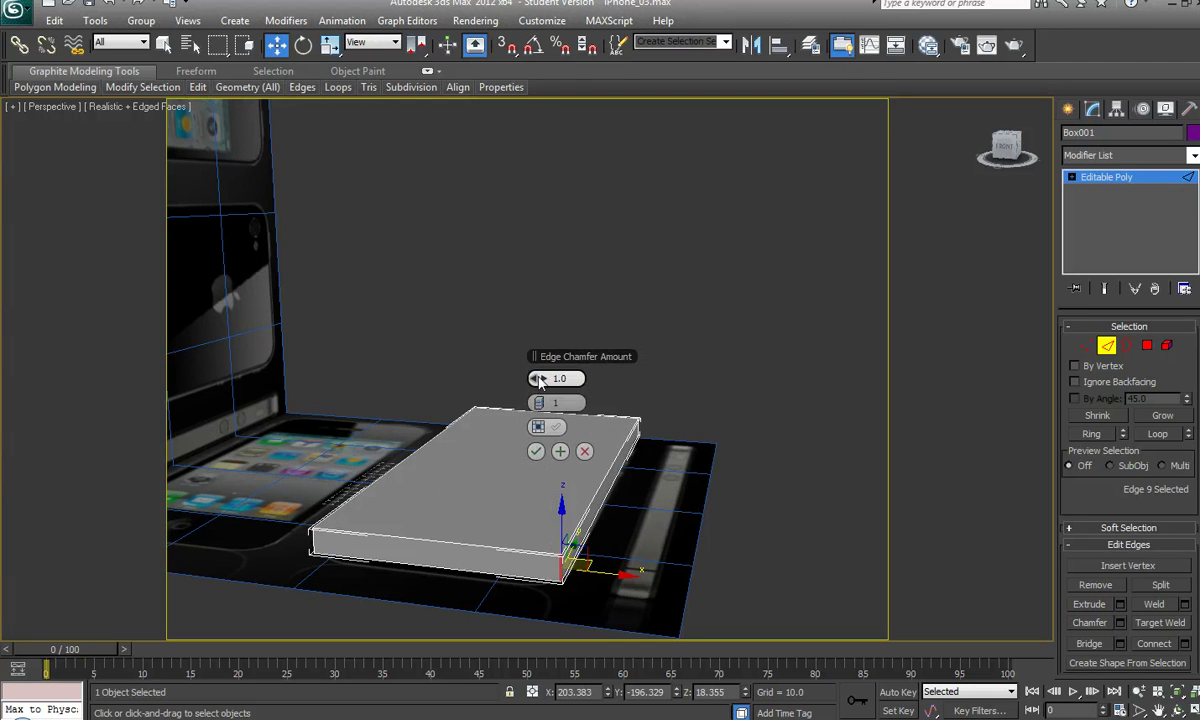
drag(540, 378, 634, 407)
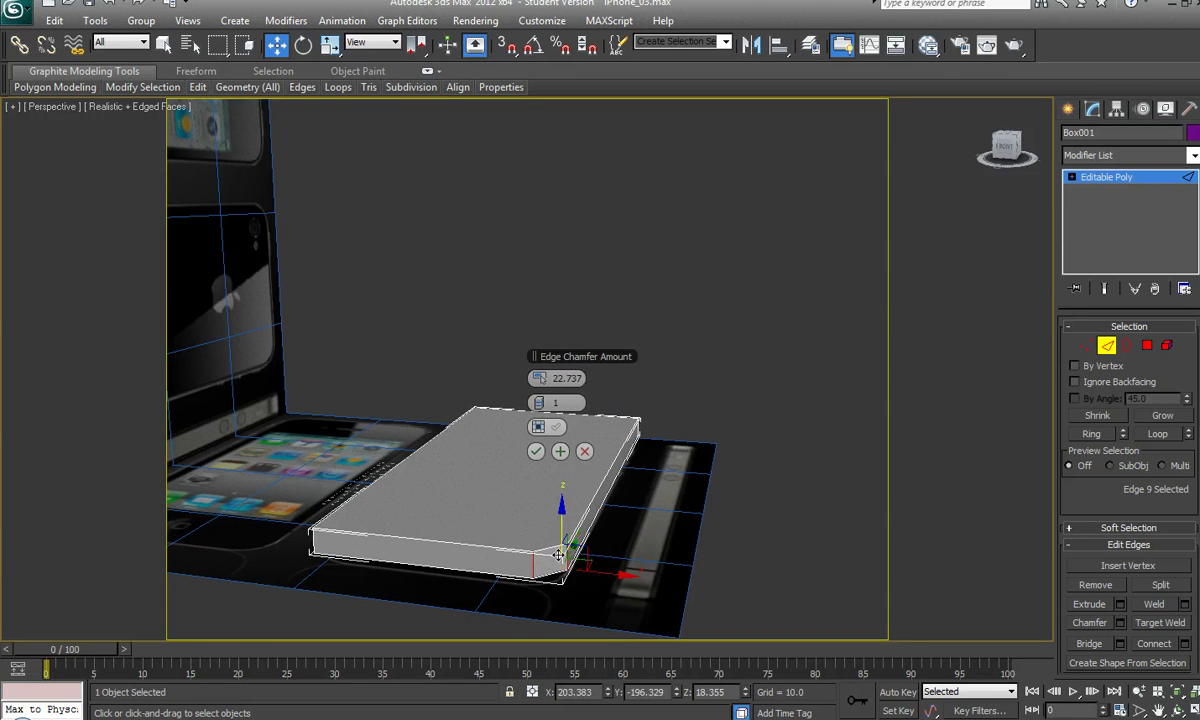
scroll(563, 565, up, 5)
alt+middle_drag(498, 477, 37, 203)
key(t)
scroll(410, 493, up, 2)
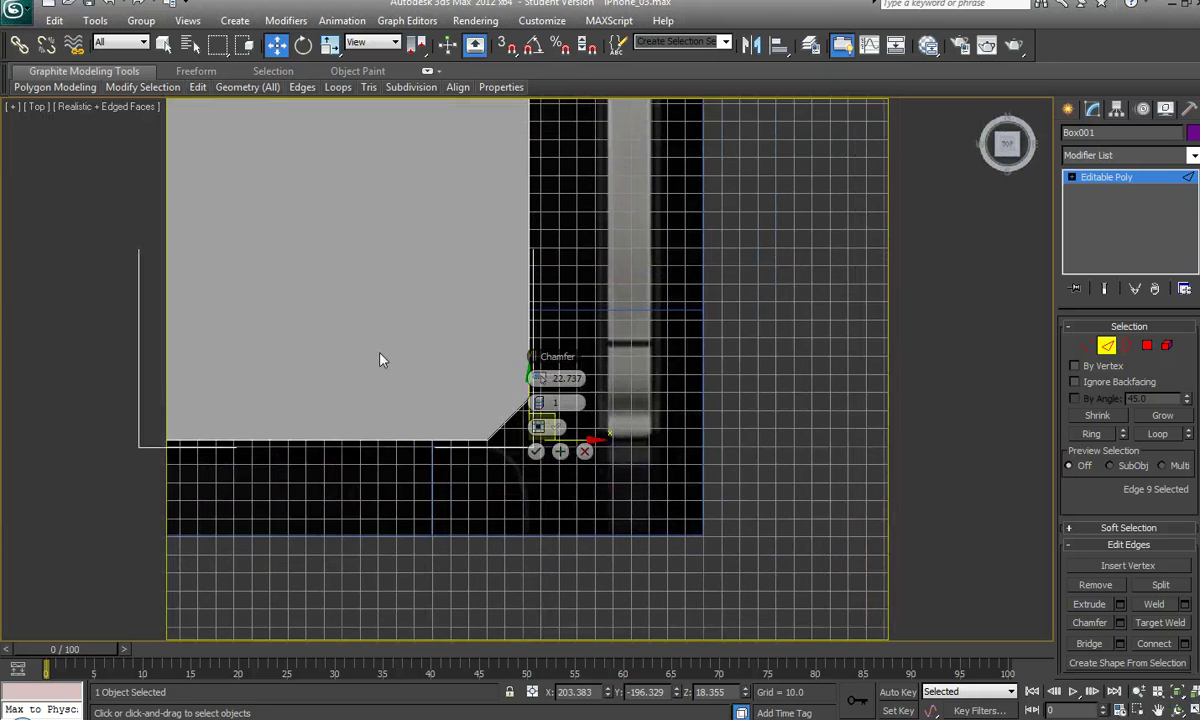
middle_drag(380, 359, 292, 333)
scroll(315, 343, up, 4)
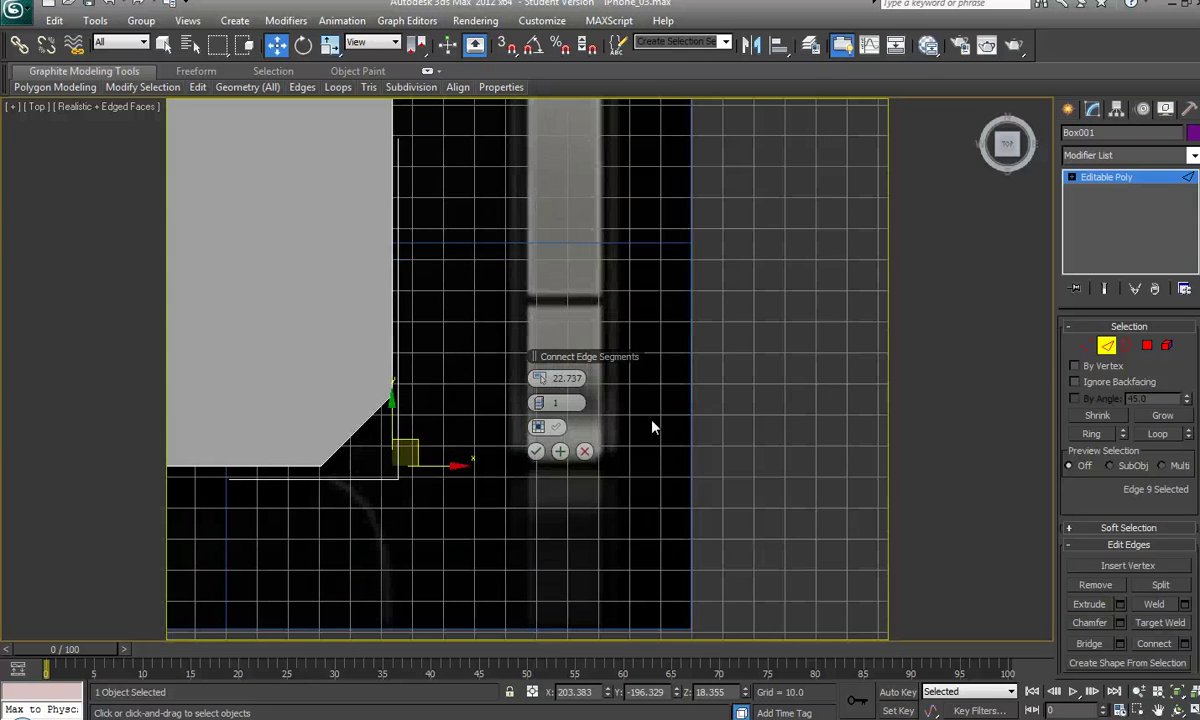
drag(540, 387, 620, 408)
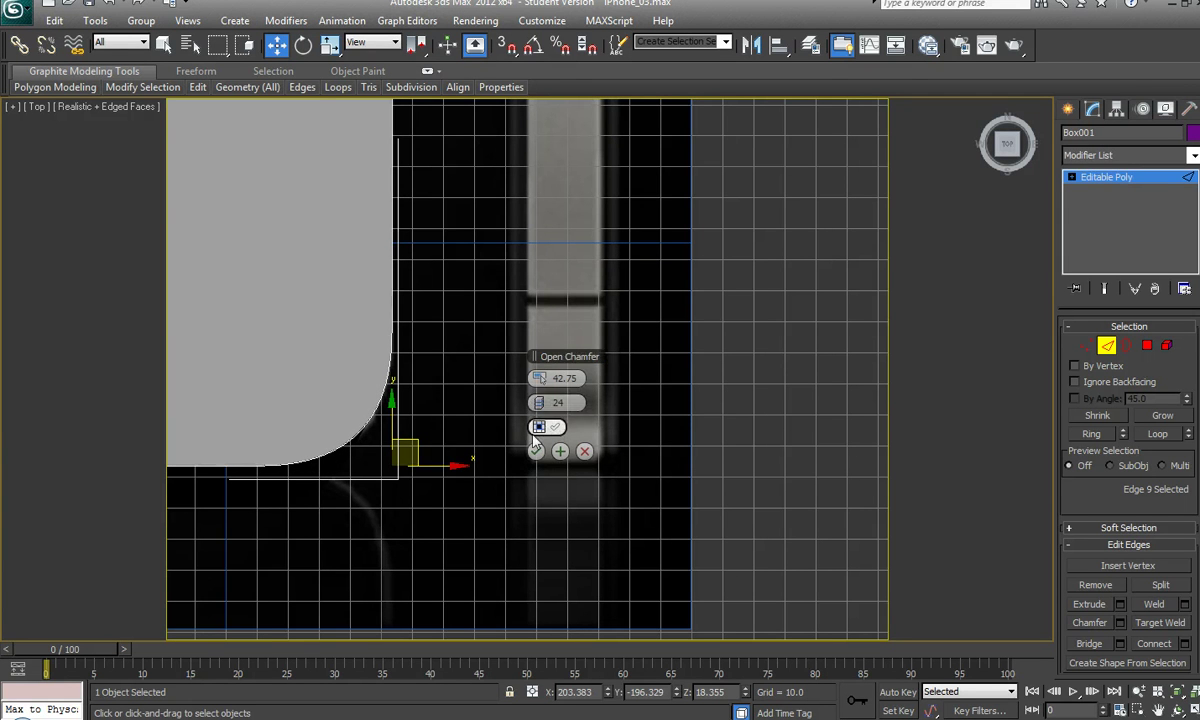
click(536, 451)
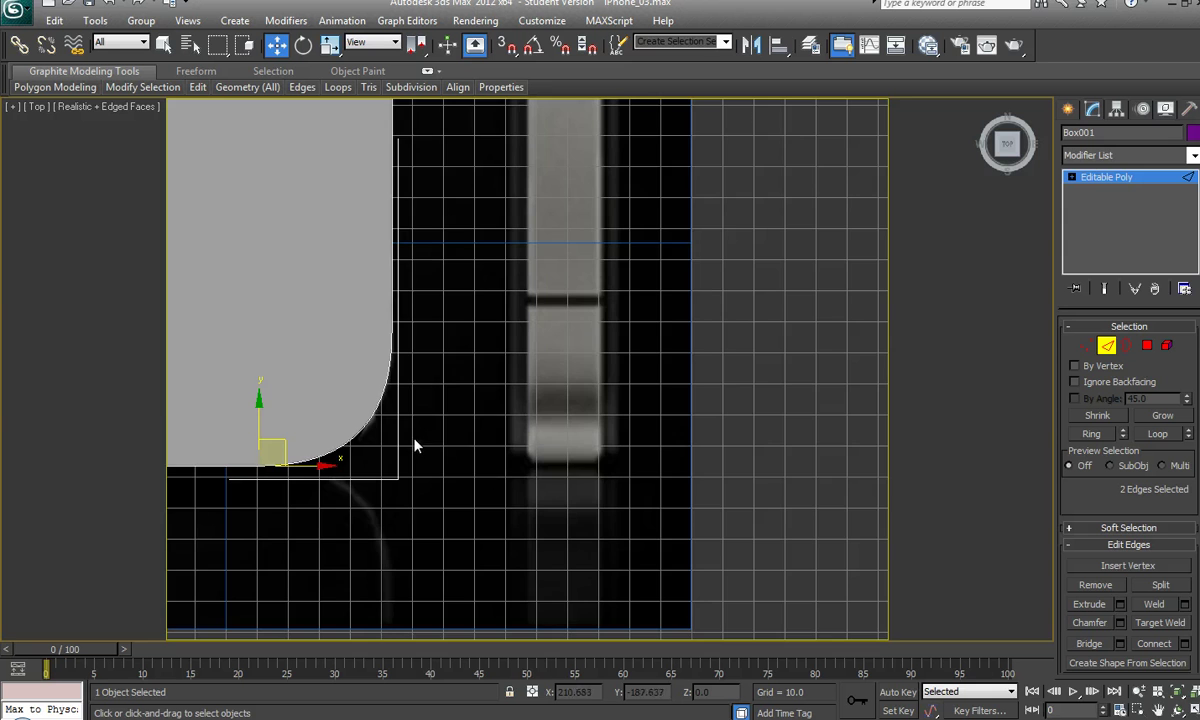
- Chamfer the box's three remaining vertical corner edges by 42.75 with 24 segments
key(p)
alt+middle_drag(280, 442, 313, 347)
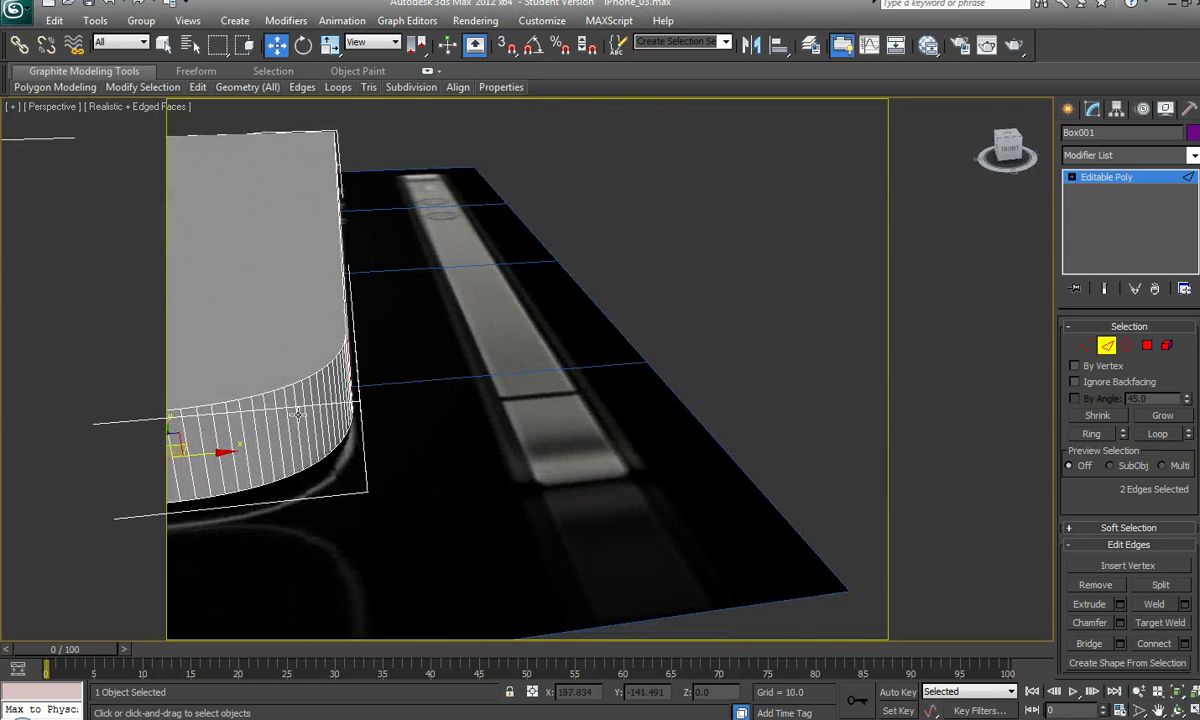
alt+middle_drag(297, 415, 913, 400)
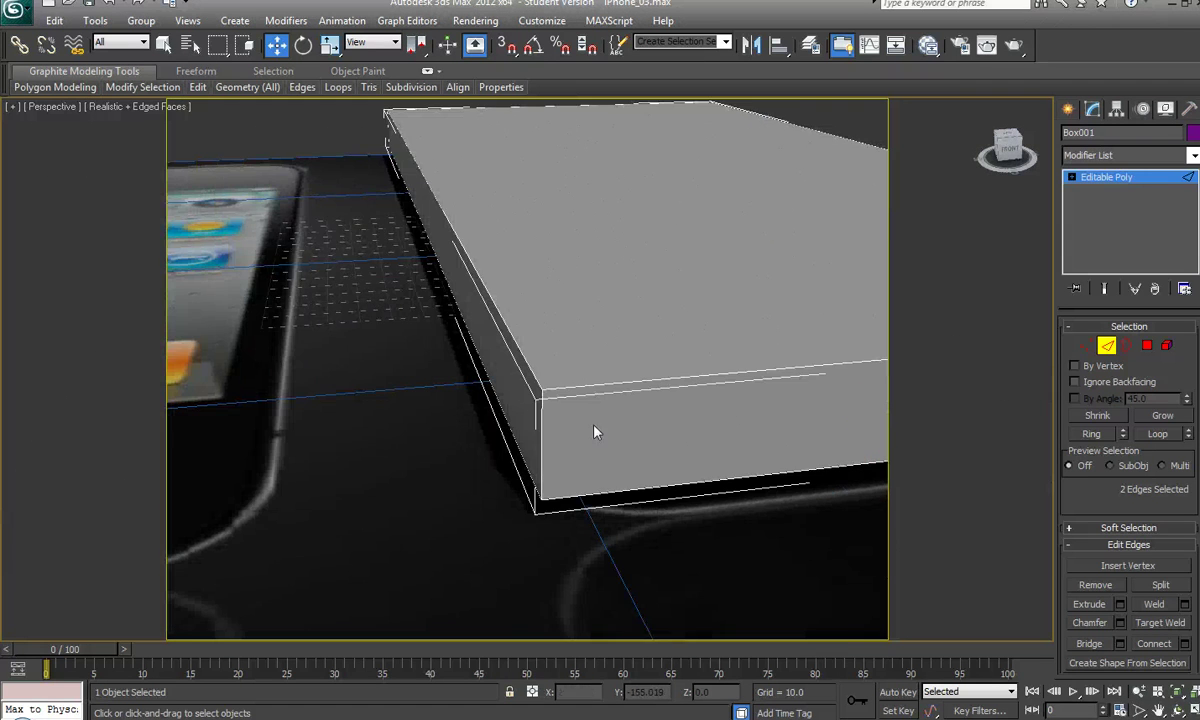
click(540, 430)
scroll(546, 410, down, 5)
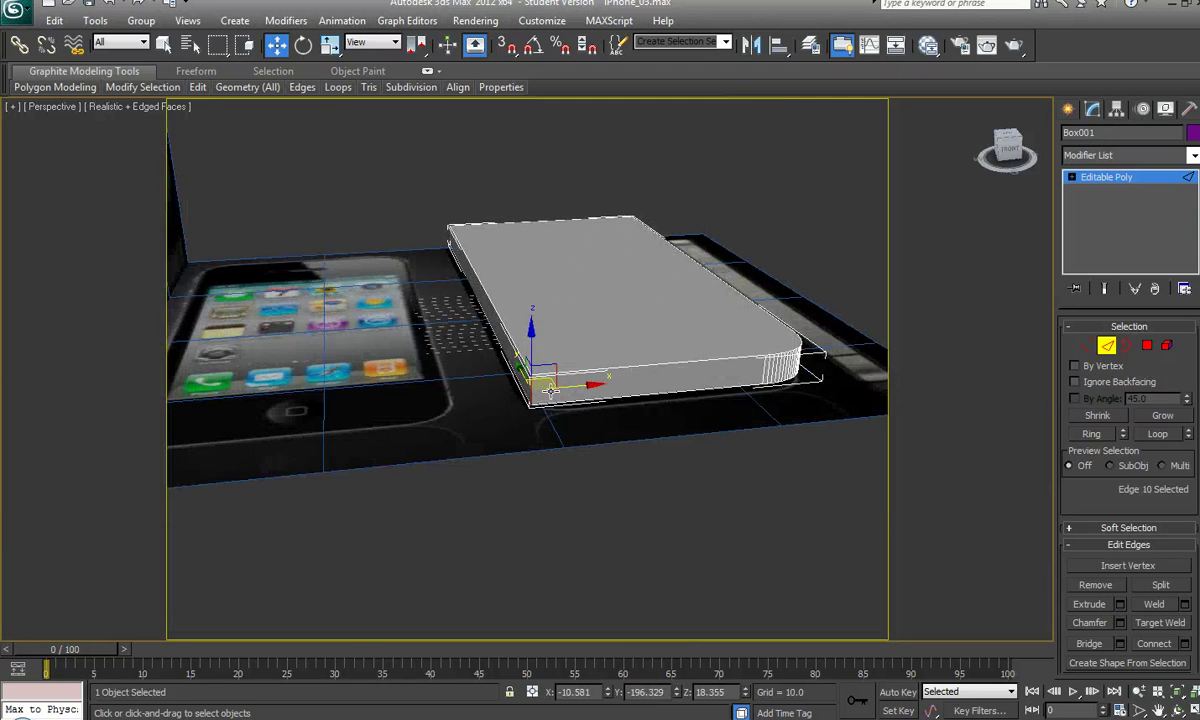
alt+middle_drag(478, 357, 745, 321)
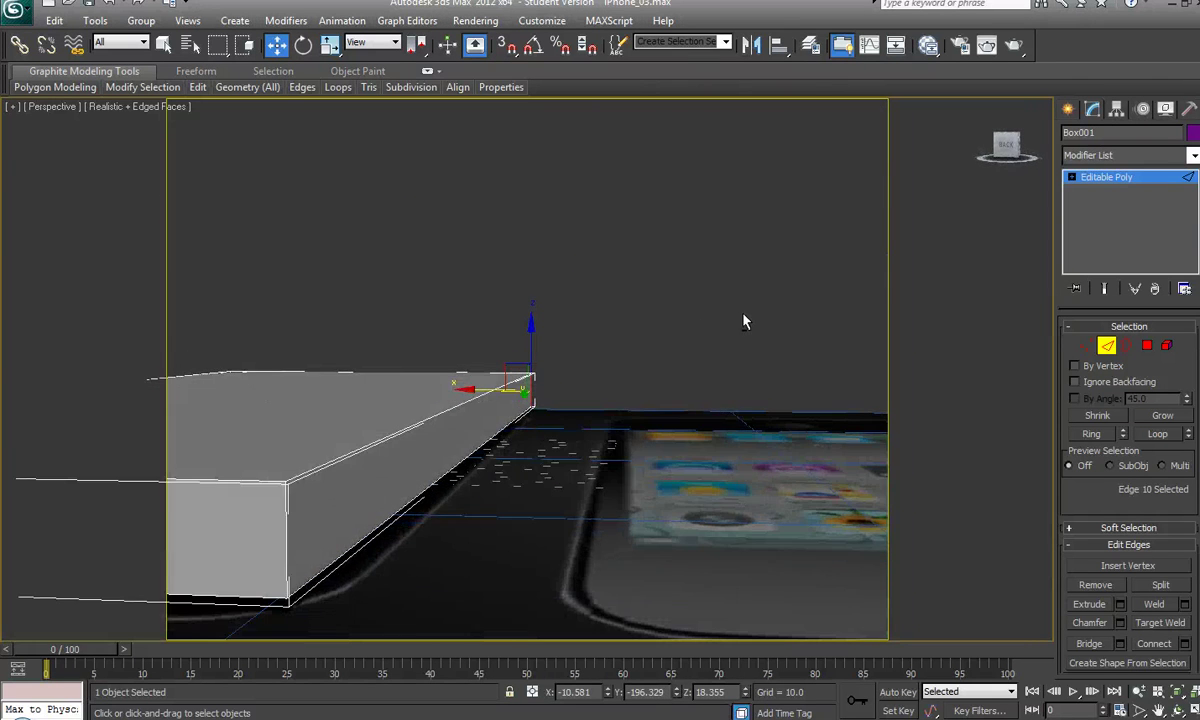
ctrl+click(287, 540)
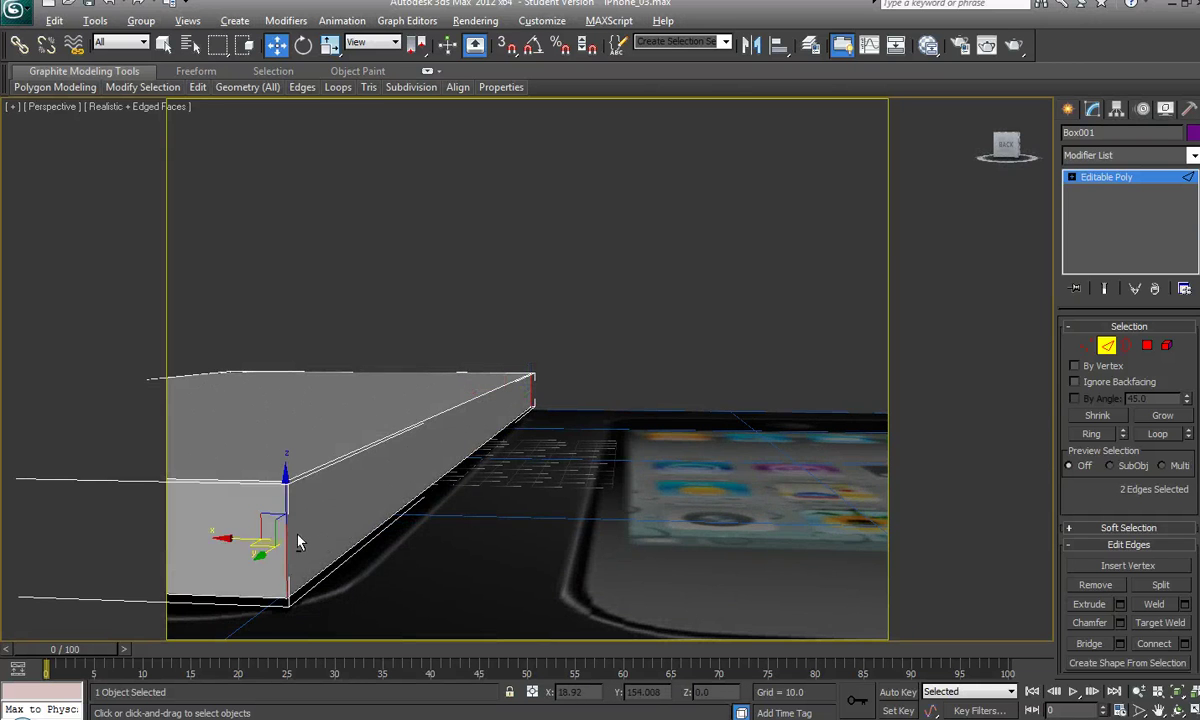
mouse_move(393, 525)
alt+middle_down()
mouse_move(549, 536)
mouse_move(402, 544)
alt+middle_up()
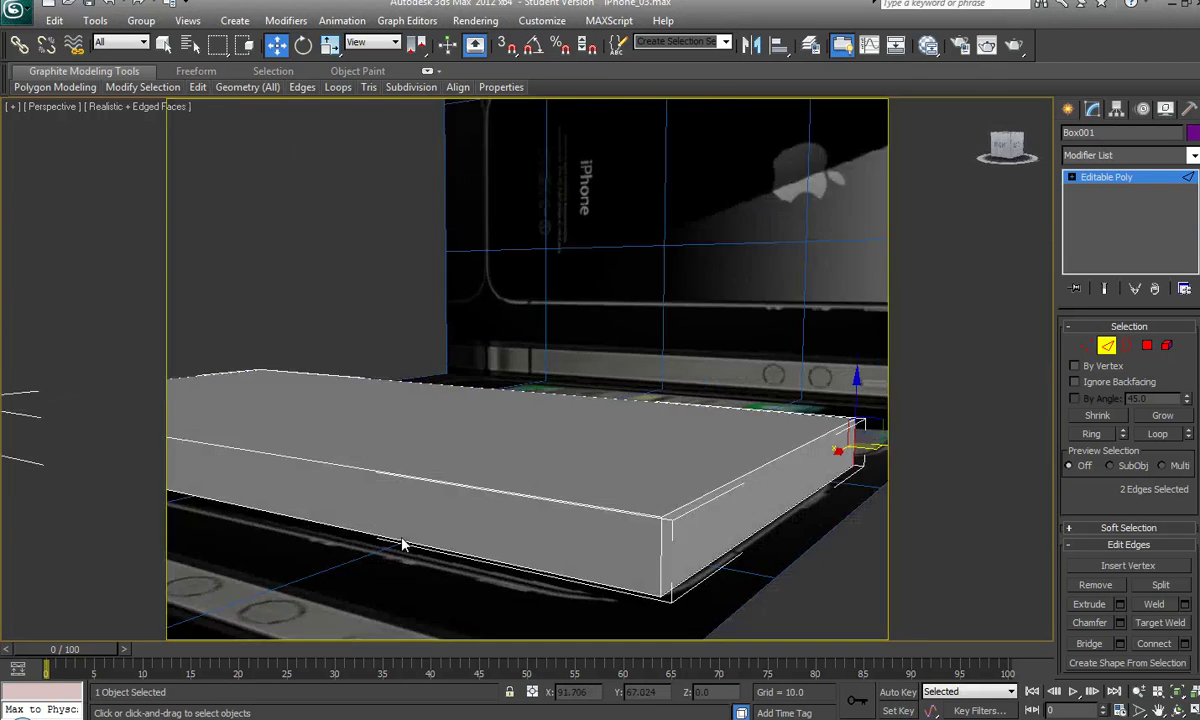
ctrl+click(664, 560)
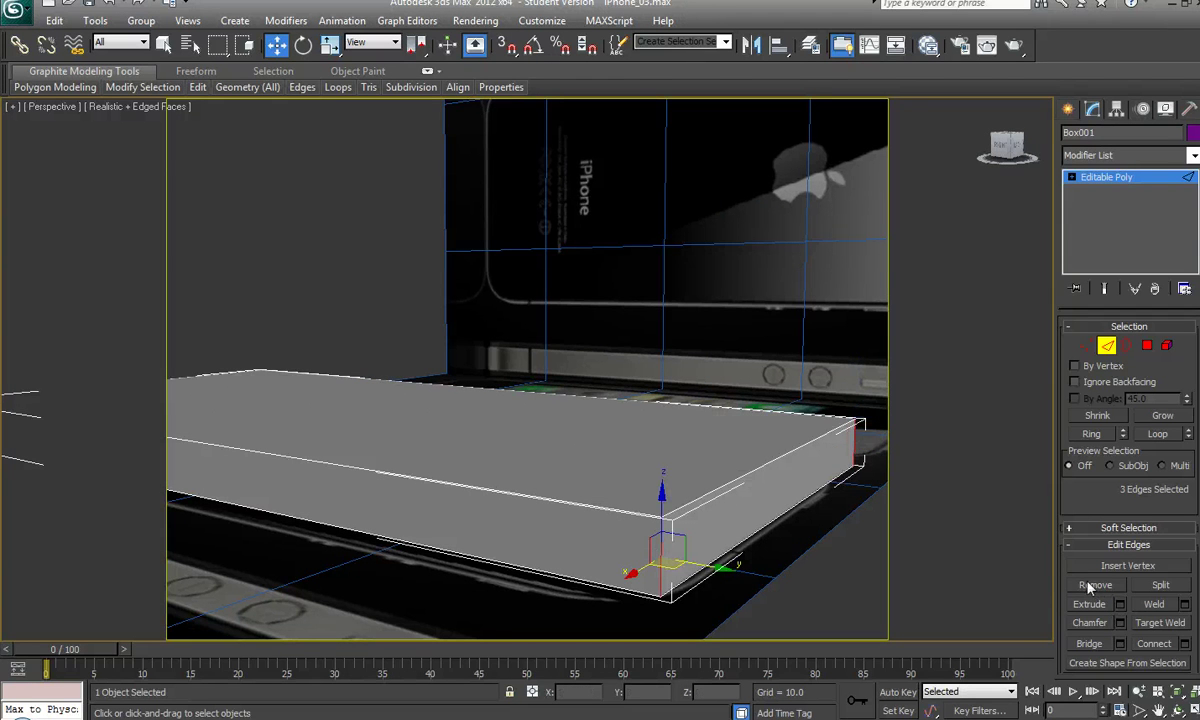
click(1118, 621)
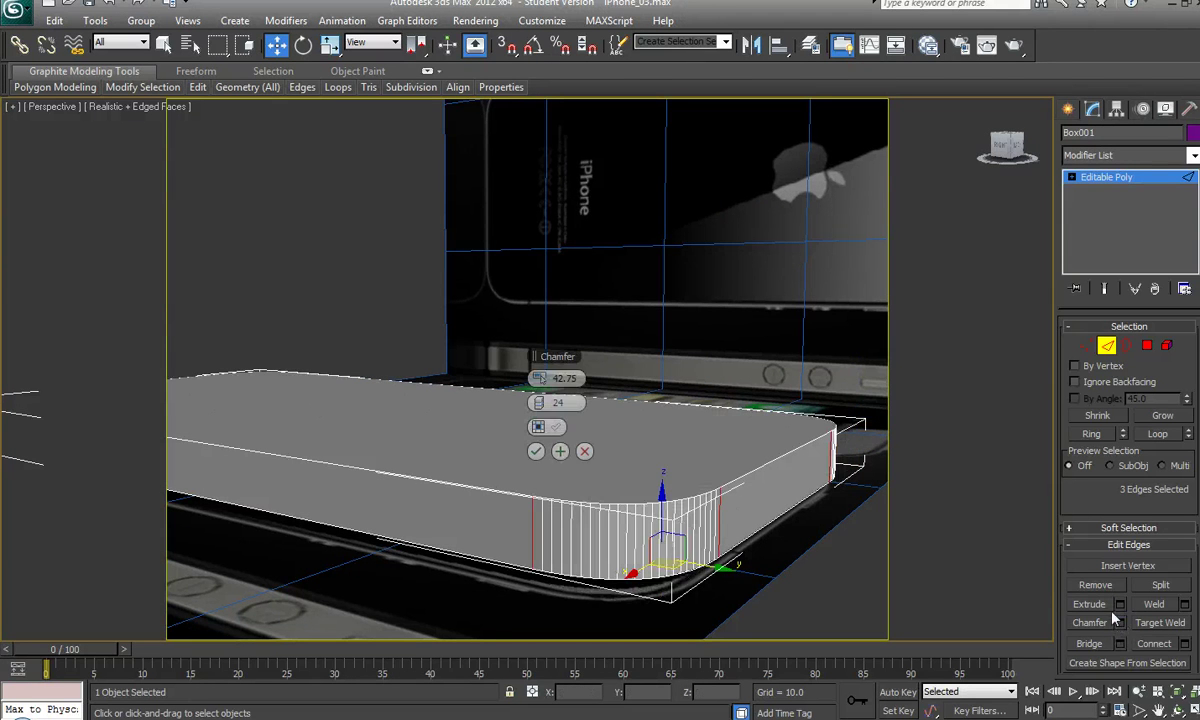
click(536, 451)
alt+middle_drag(445, 457, 459, 464)
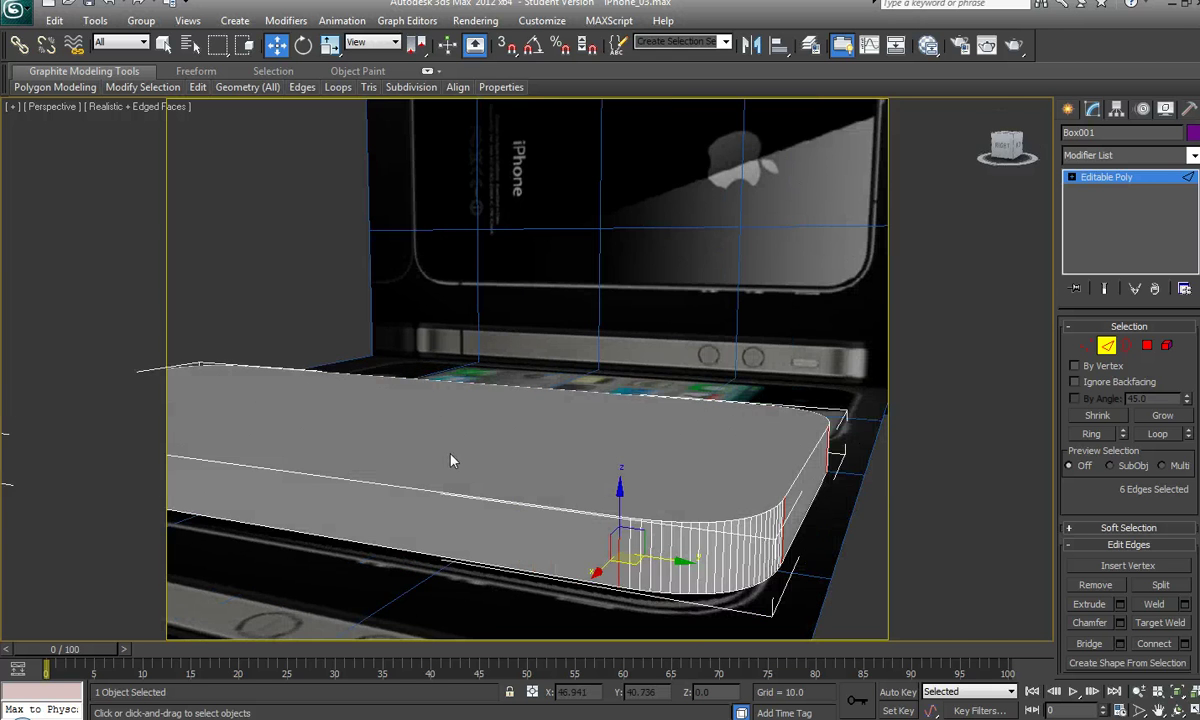
key(t)
key(z)
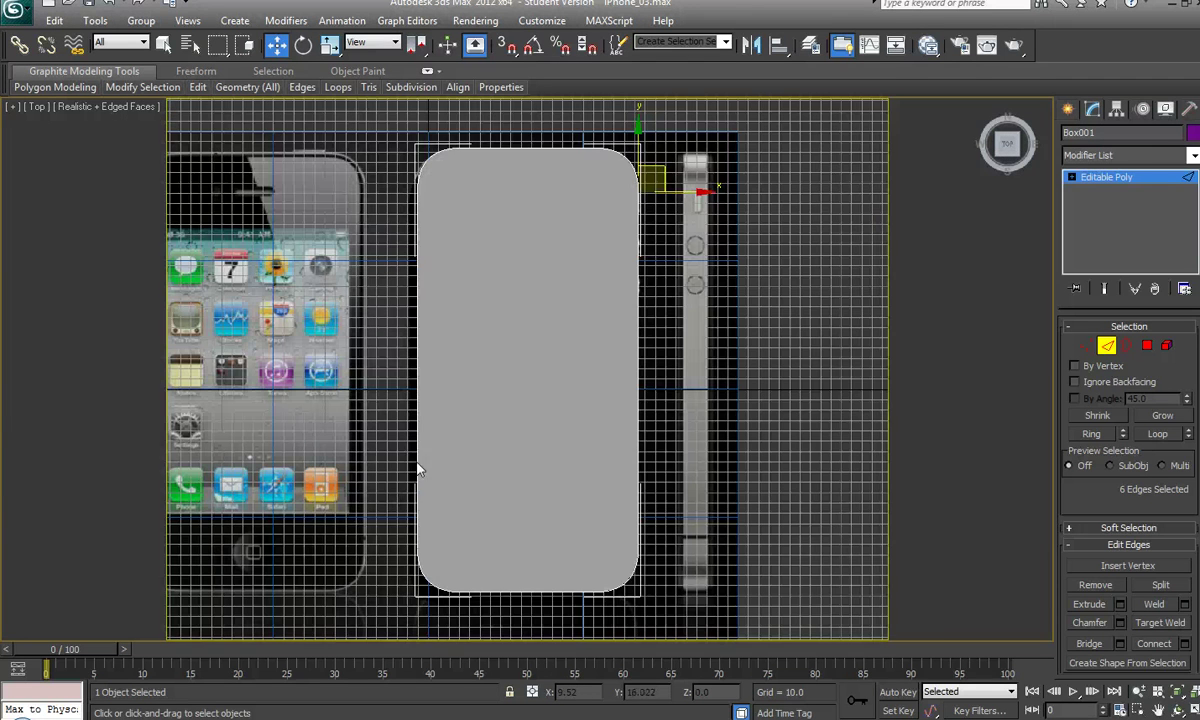
- Clone the rounded box as an independent copy
middle_drag(455, 401, 437, 413)
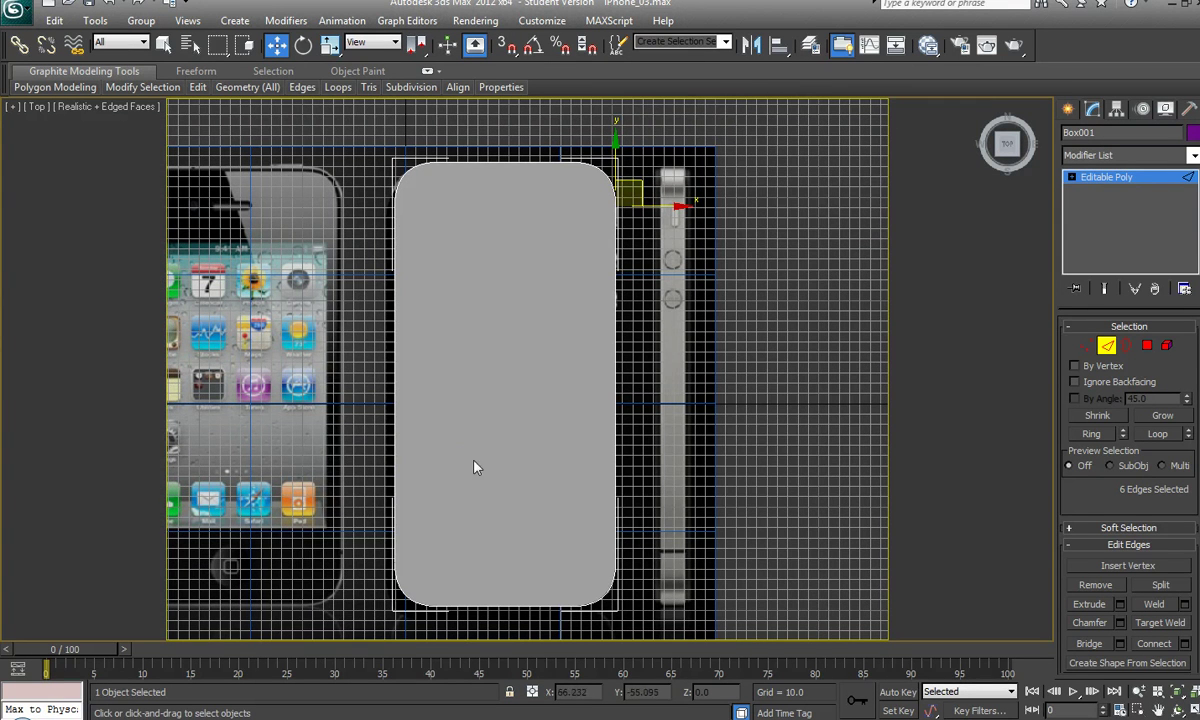
key(p)
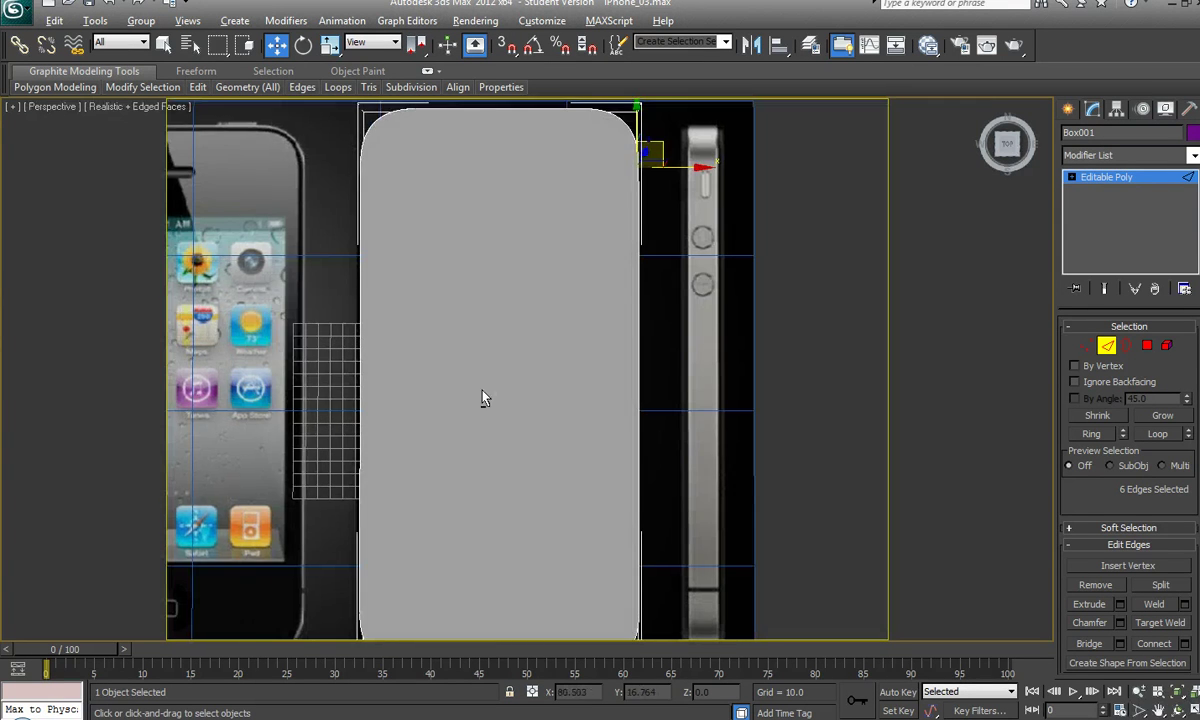
alt+middle_drag(485, 399, 400, 372)
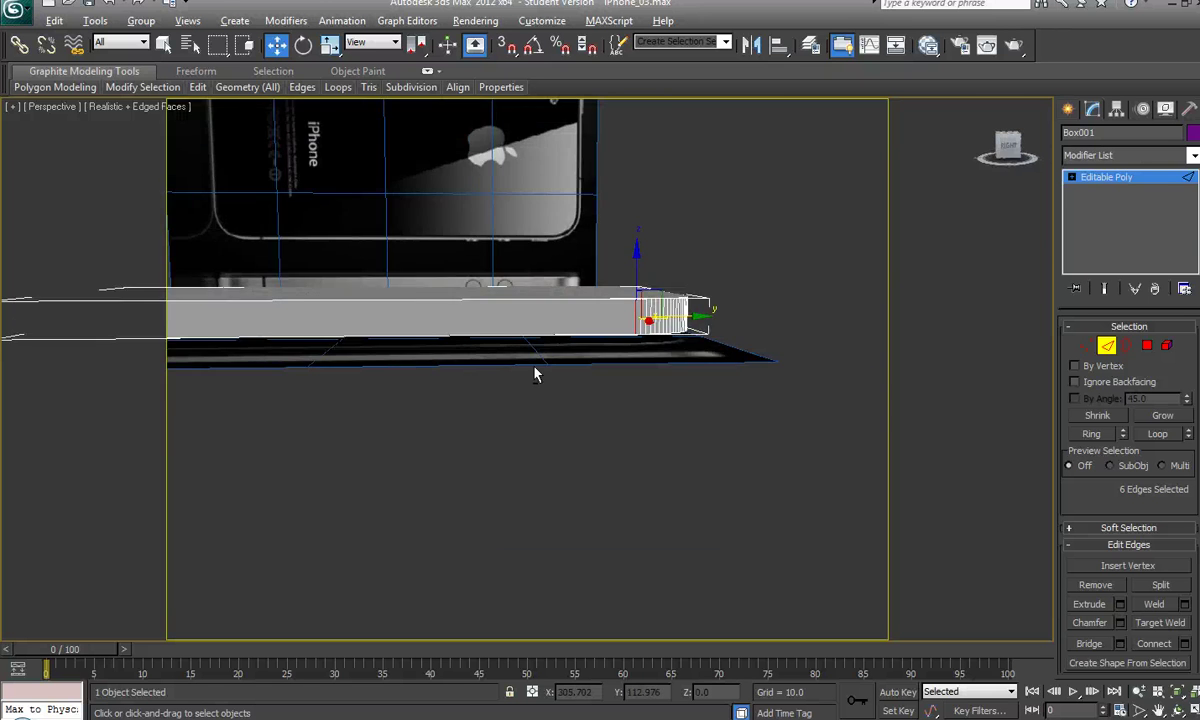
alt+middle_drag(535, 374, 519, 400)
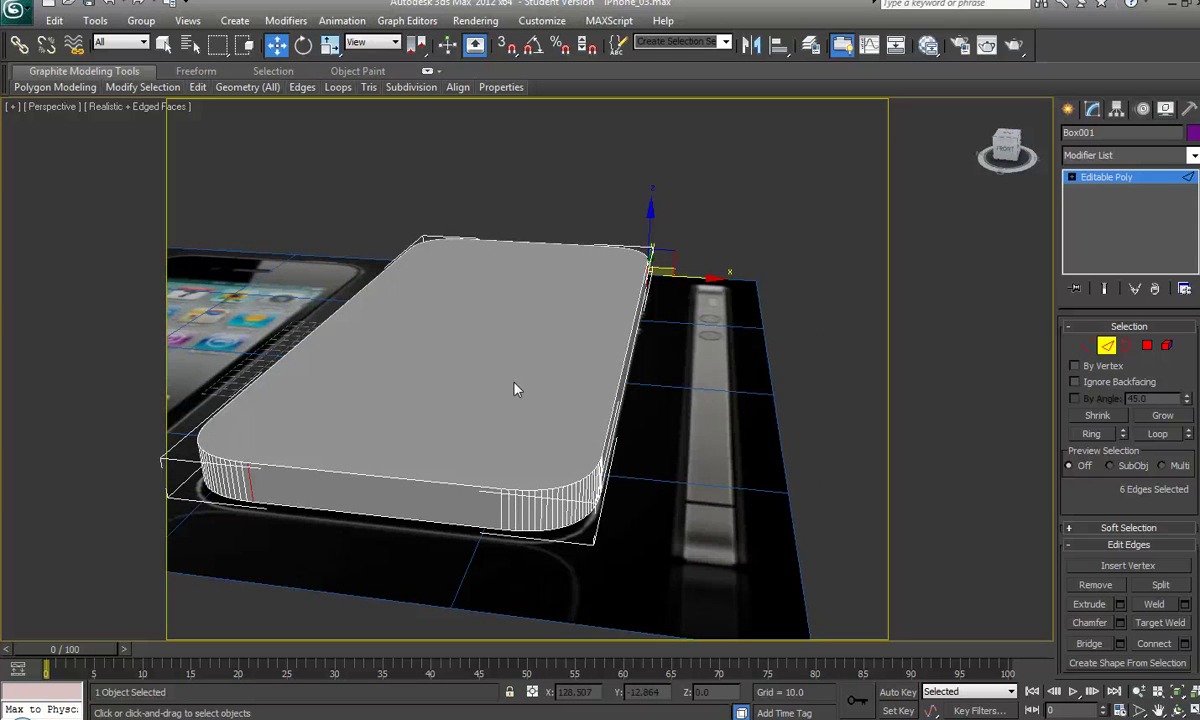
key(ctrl+v)
click(550, 322)
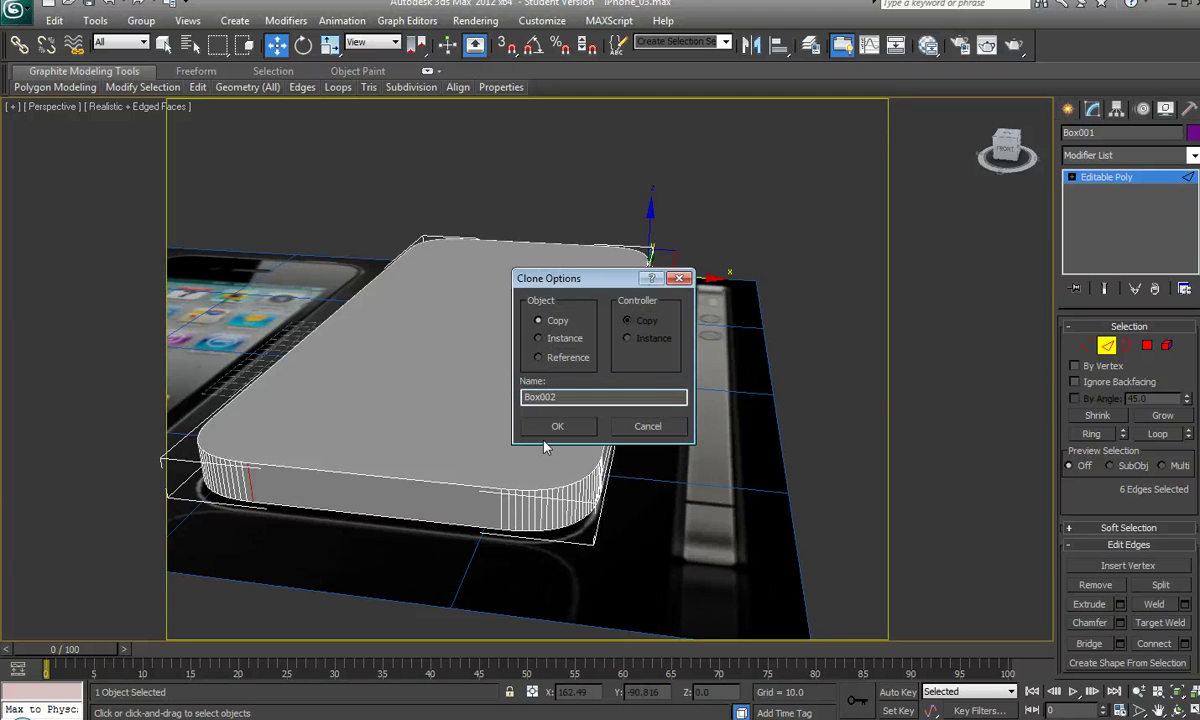
click(557, 426)
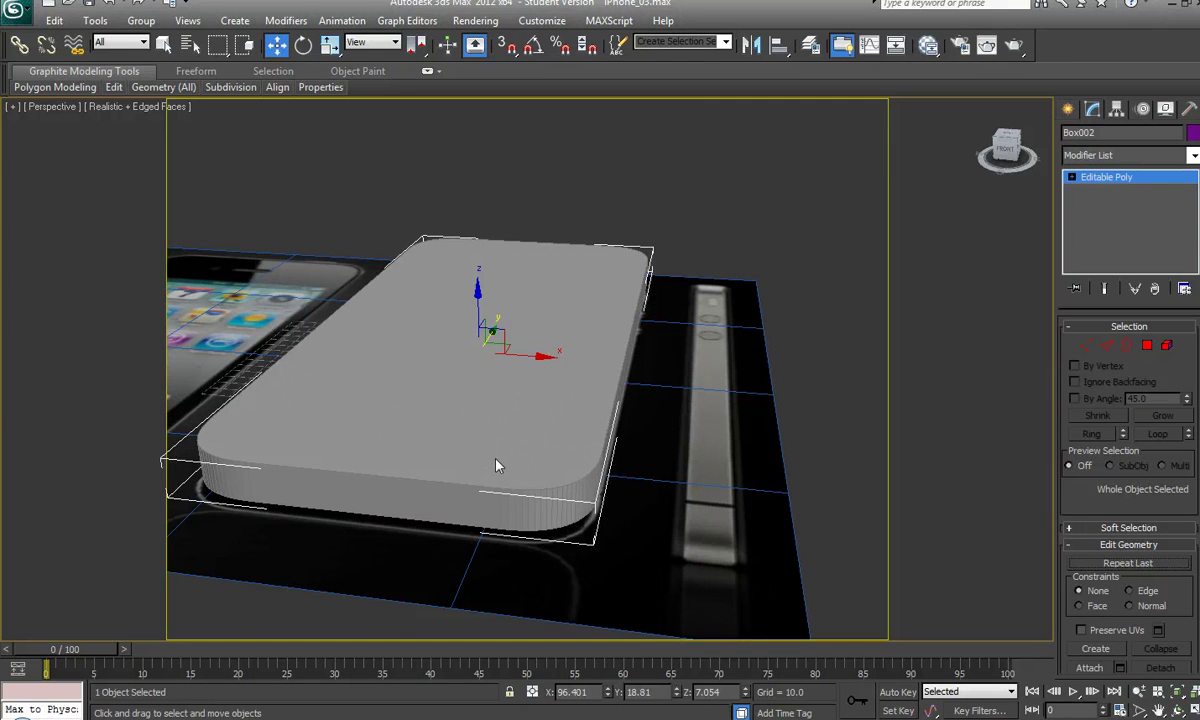
- In the Right view, raise the cloned box vertically to a Z of about 30.3 so it sits on top of the original
key(f)
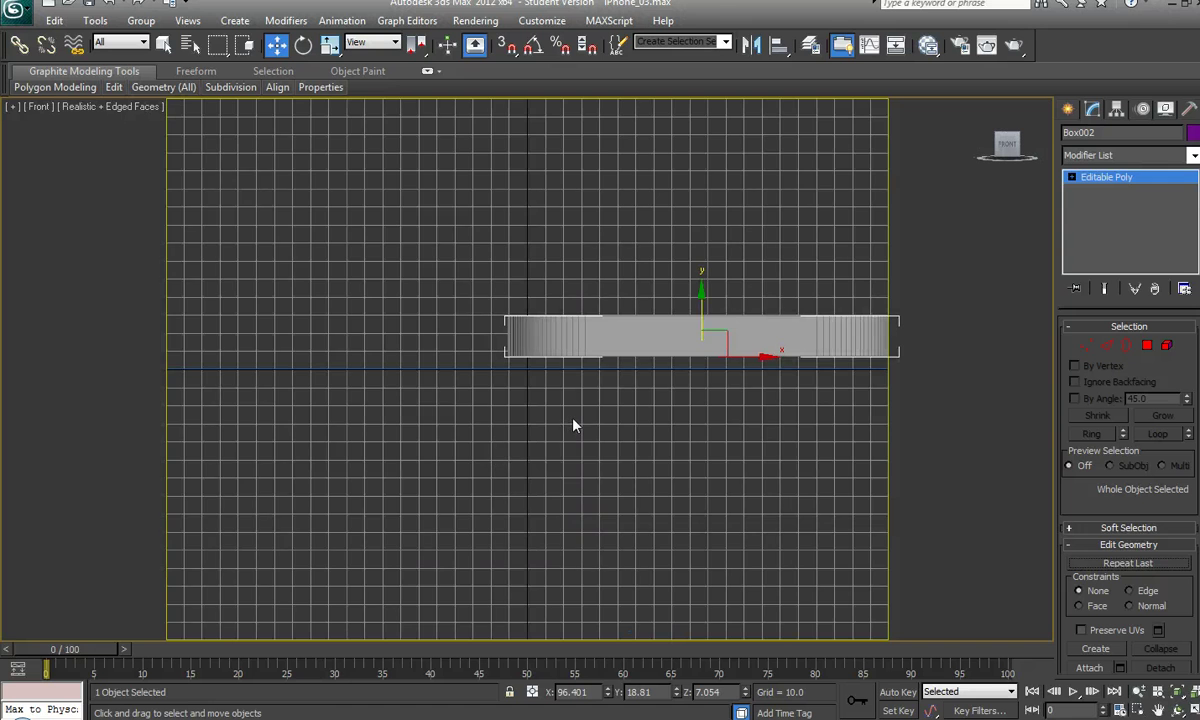
scroll(536, 400, up, 5)
middle_drag(536, 400, 533, 445)
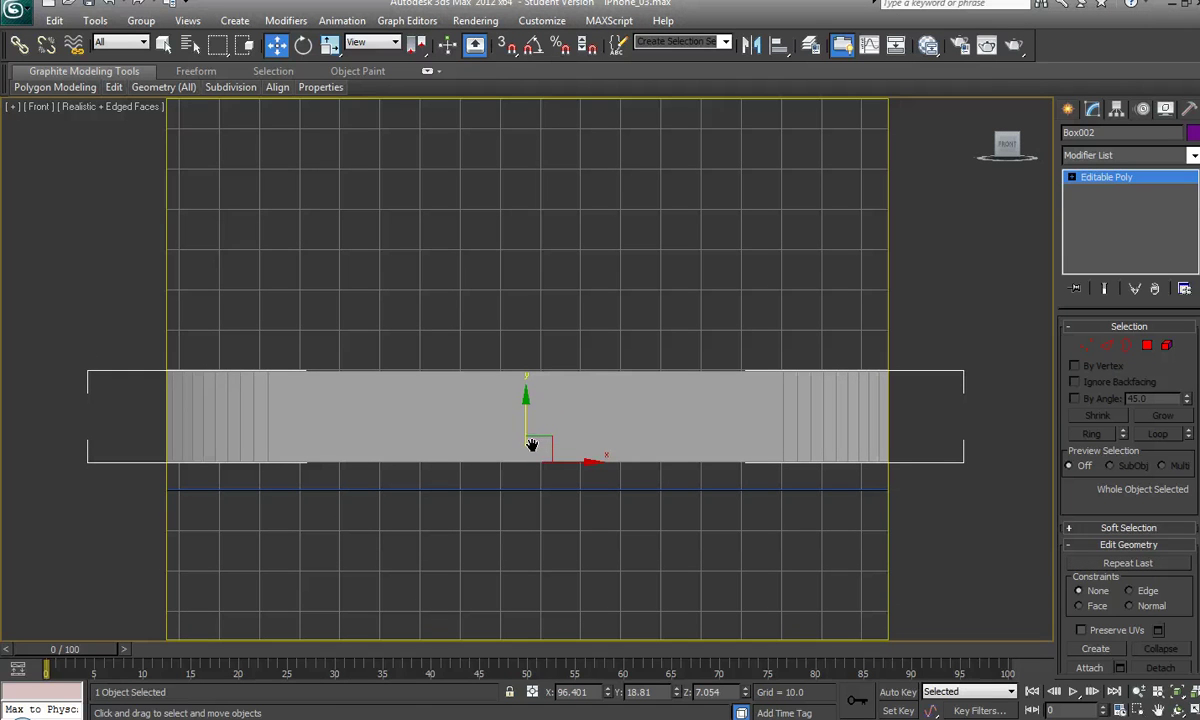
click(110, 106)
click(37, 107)
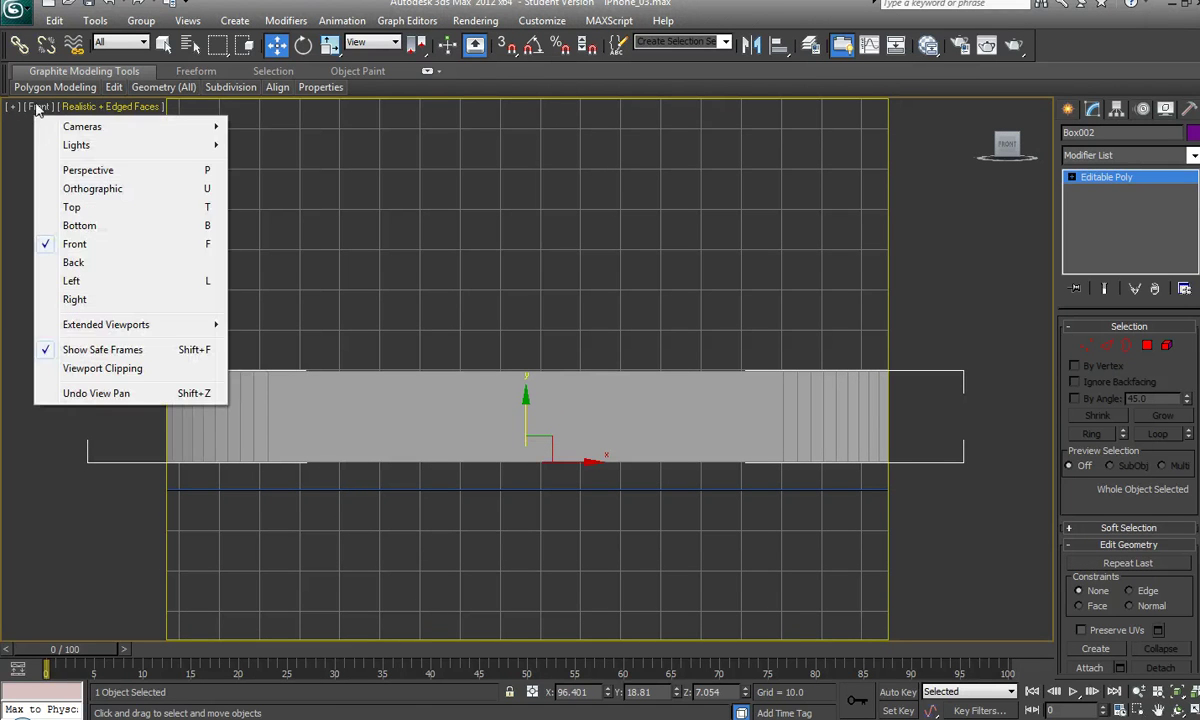
click(74, 299)
middle_drag(480, 400, 505, 488)
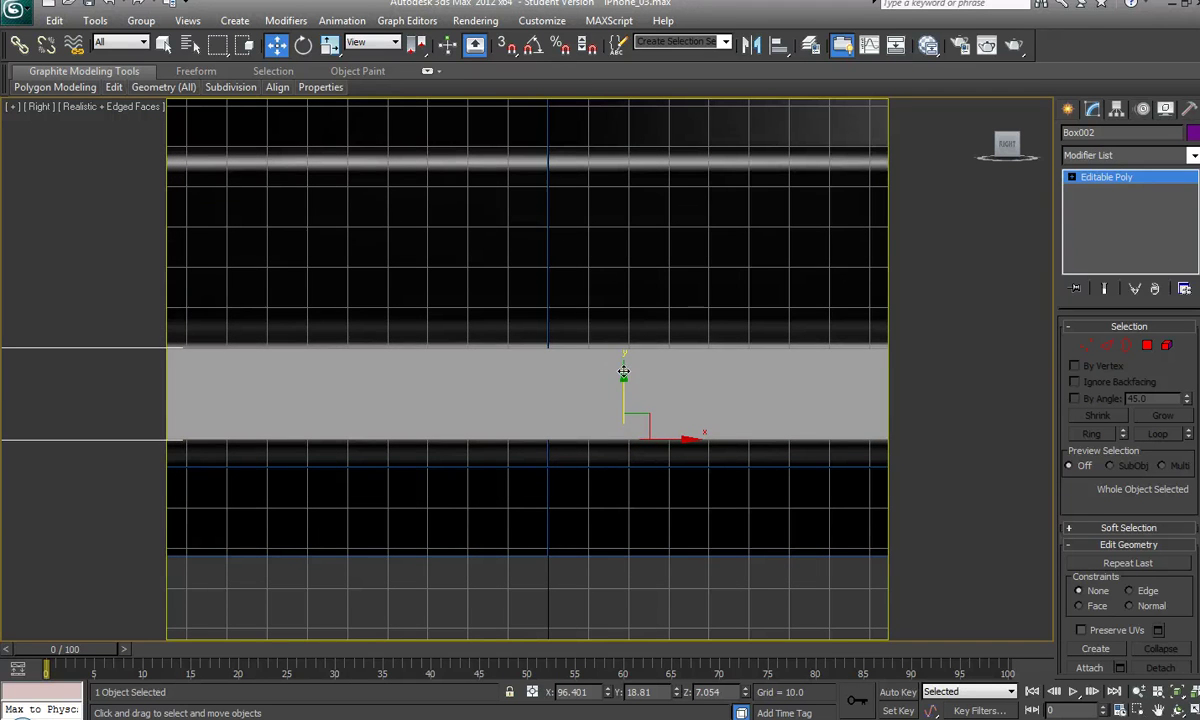
mouse_move(621, 372)
shift+mouse_down()
mouse_move(603, 249)
mouse_move(597, 280)
shift+mouse_up()
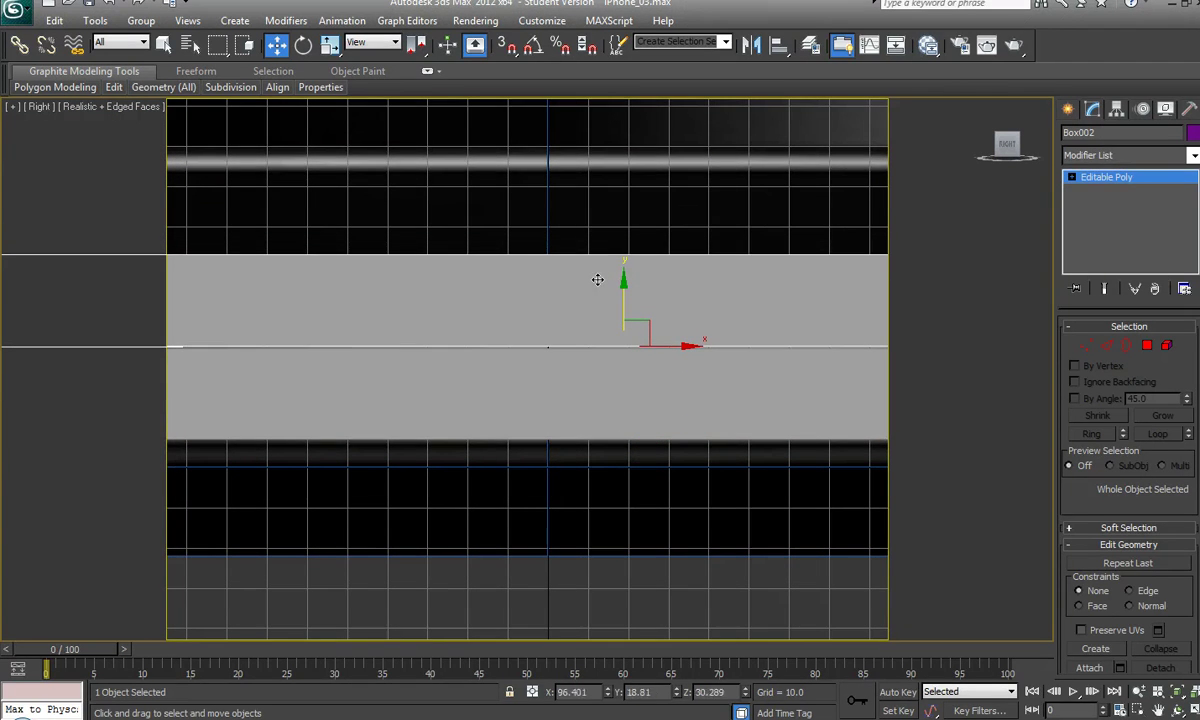
- Uniformly scale the upper copy down to about 97 percent so its outline is slightly inset from the body
scroll(597, 381, down, 3)
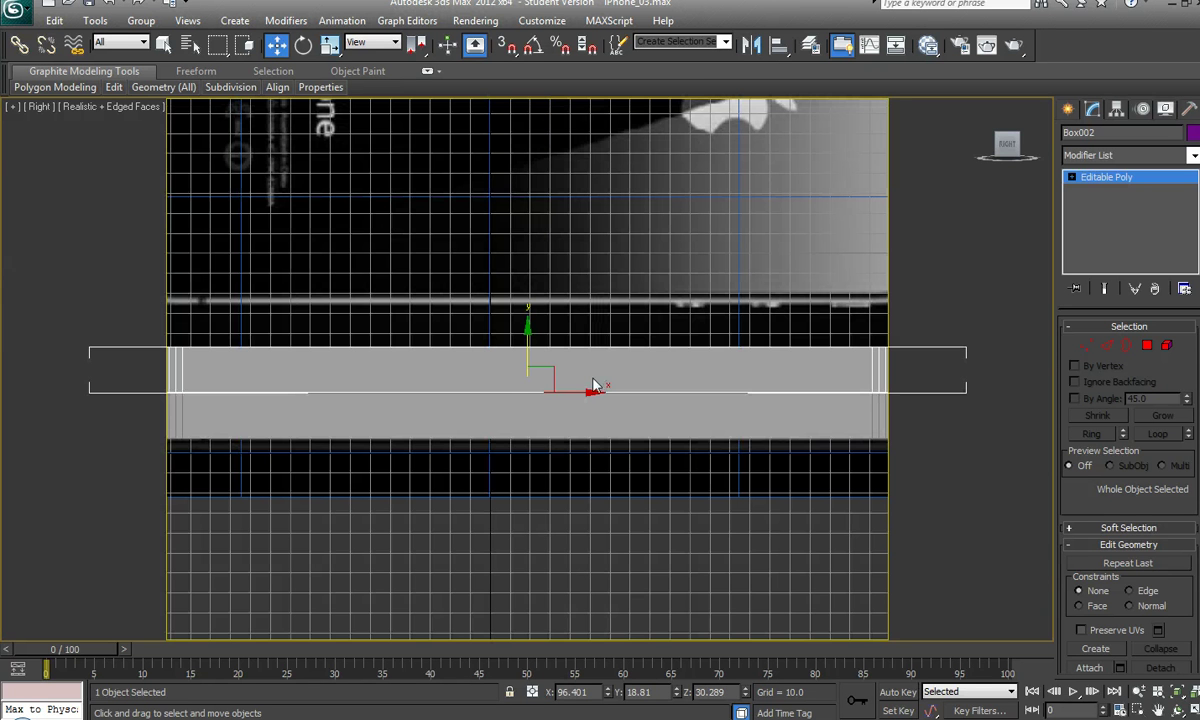
scroll(595, 387, down, 1)
scroll(595, 387, down, 1)
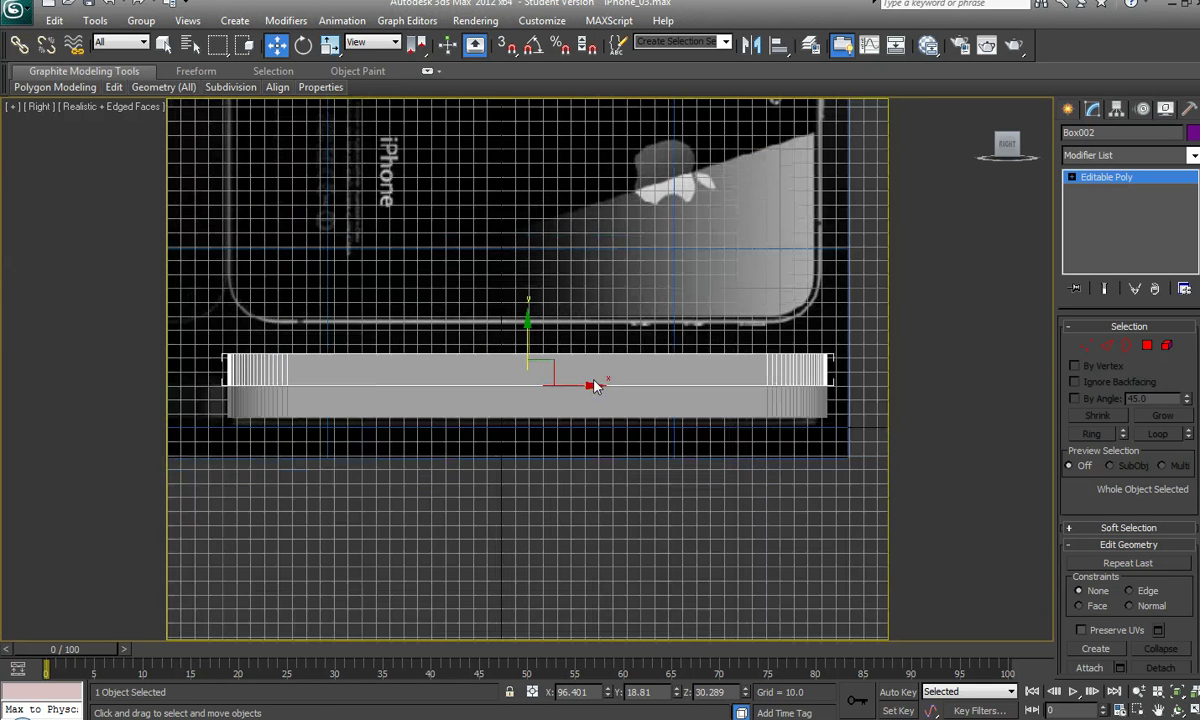
key(r)
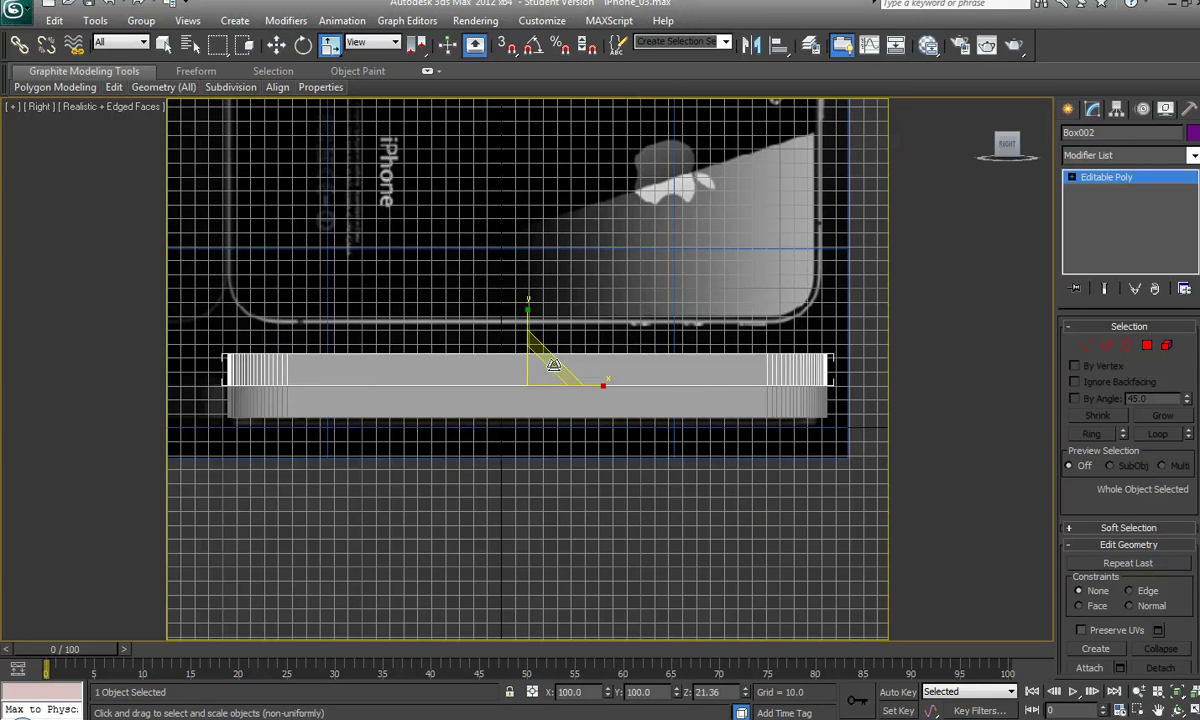
key(r)
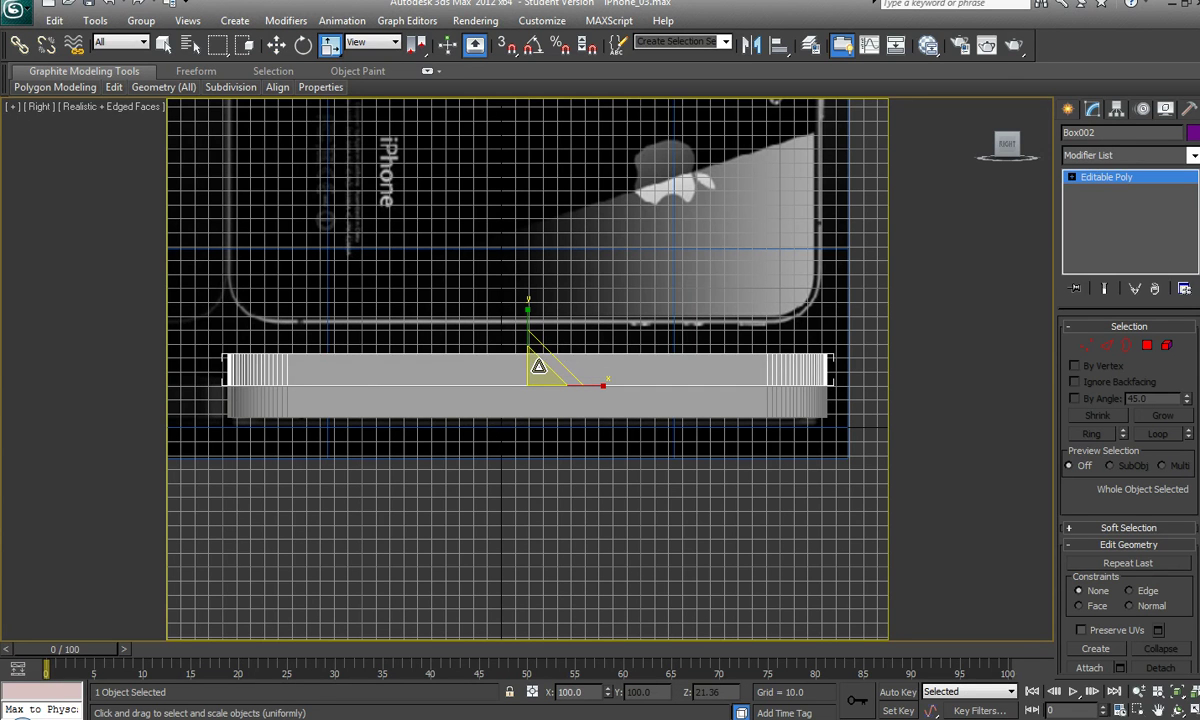
drag(538, 368, 548, 368)
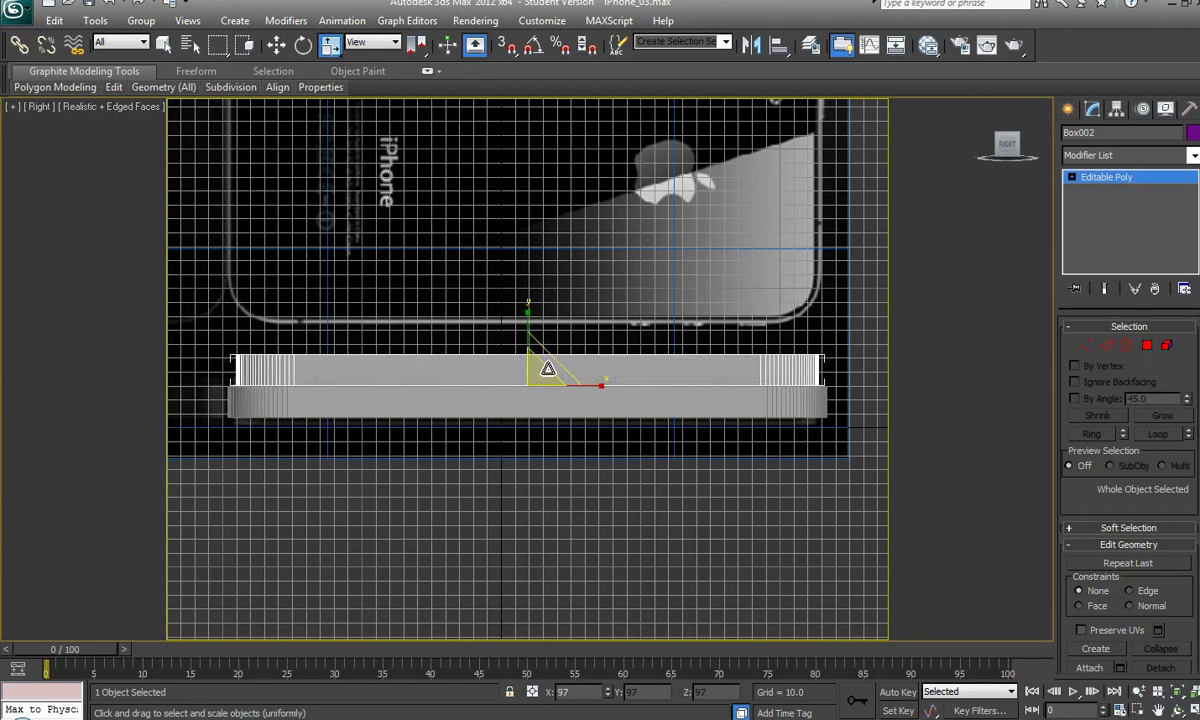
- Flatten the upper copy into a thin plate by scaling it vertically to a Z scale of about 5.2 percent
key(r)
drag(529, 318, 536, 503)
scroll(540, 487, up, 2)
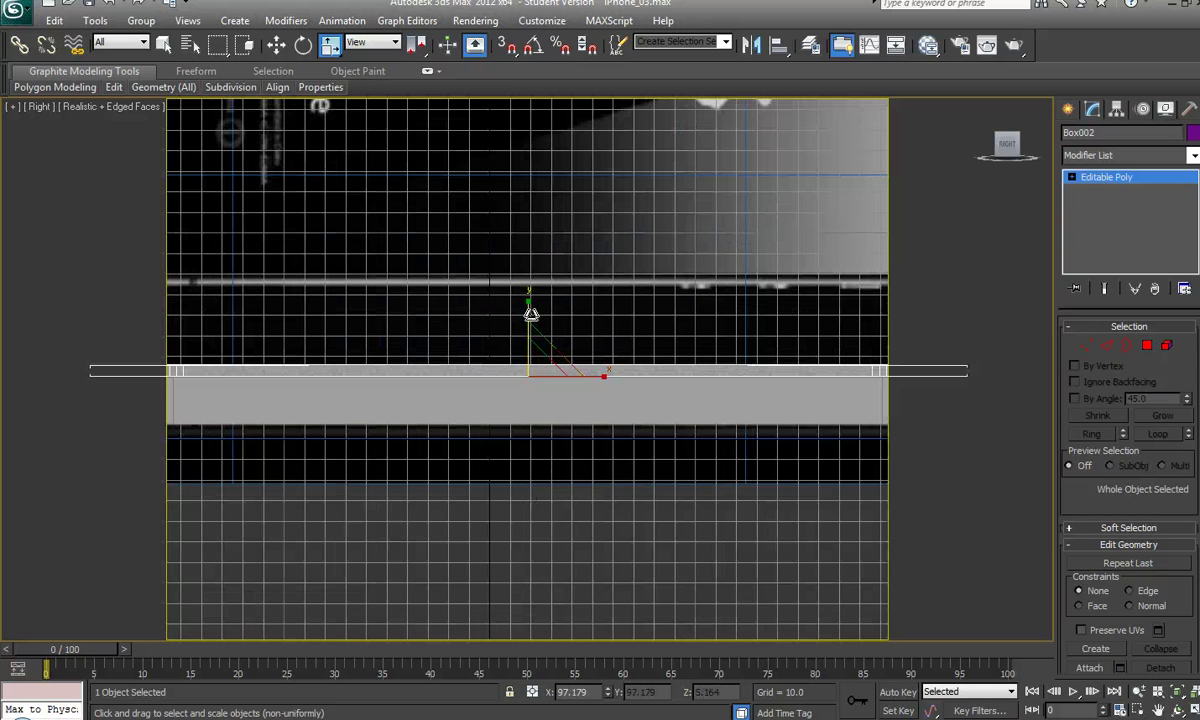
mouse_move(531, 314)
mouse_down()
mouse_move(528, 303)
mouse_move(528, 340)
mouse_move(535, 297)
mouse_up()
- Lower the thin plate slightly onto the body's top face, to a Z of about 28.8
key(p)
scroll(462, 412, down, 5)
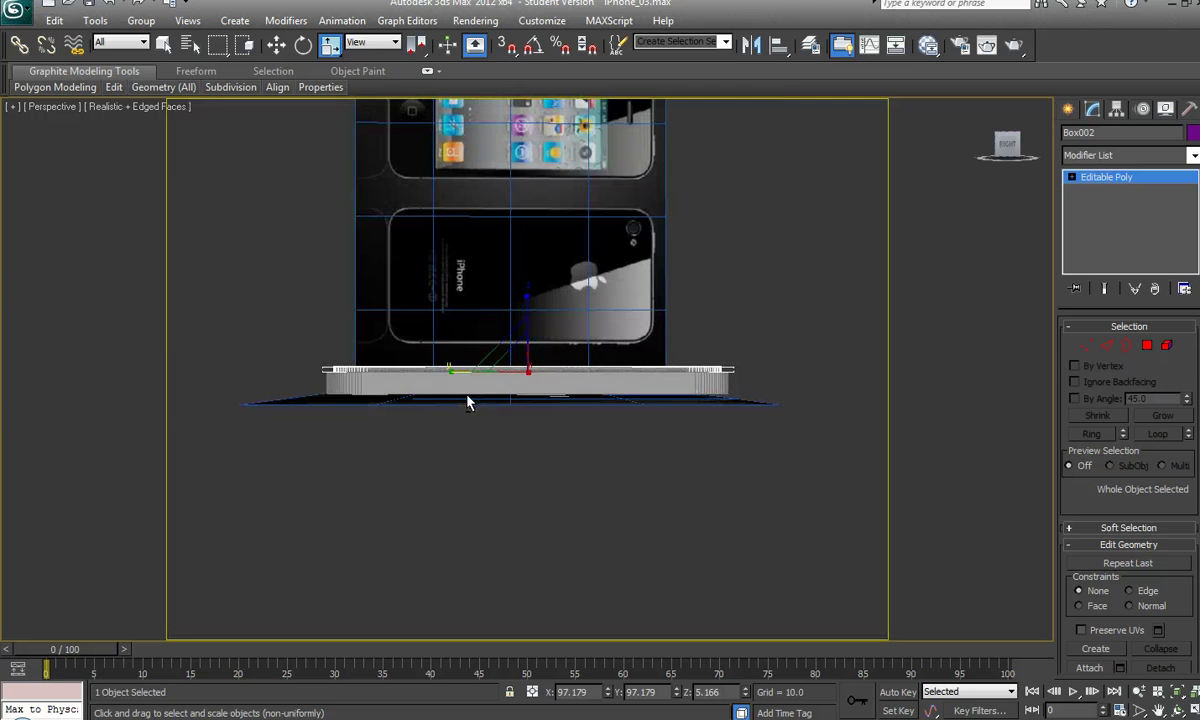
alt+middle_drag(469, 402, 535, 448)
alt+middle_drag(568, 428, 565, 423)
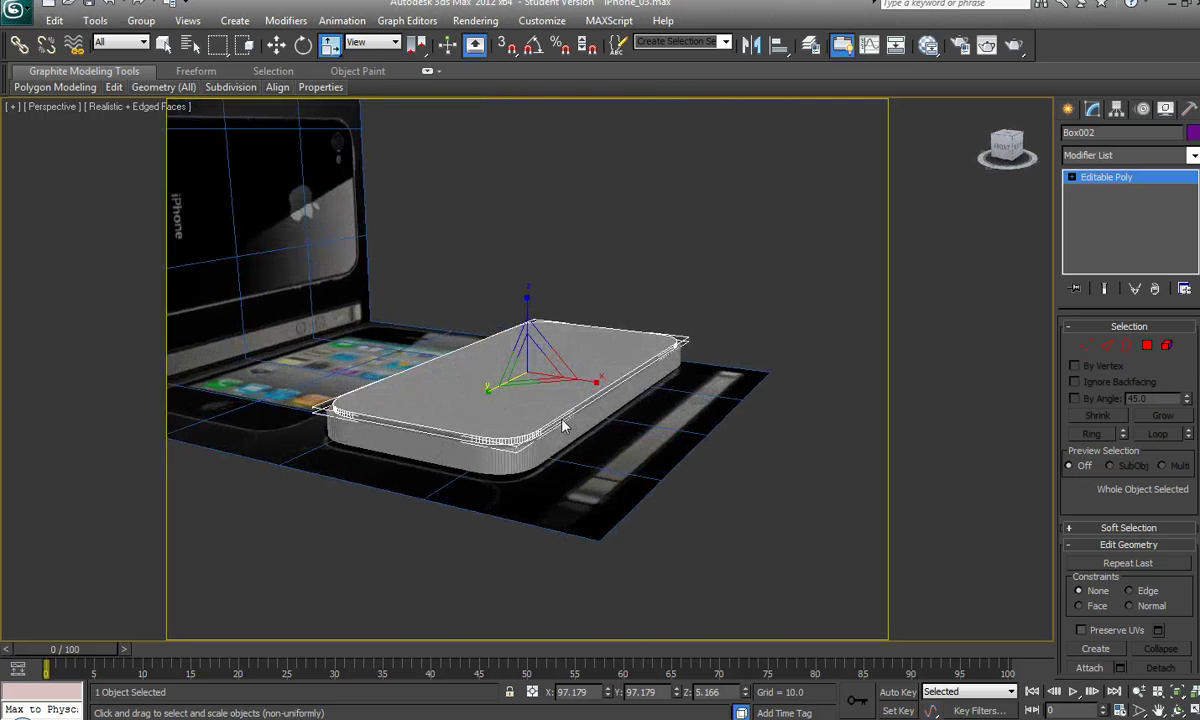
mouse_move(528, 461)
alt+middle_down()
mouse_move(525, 437)
mouse_move(548, 458)
alt+middle_up()
key(w)
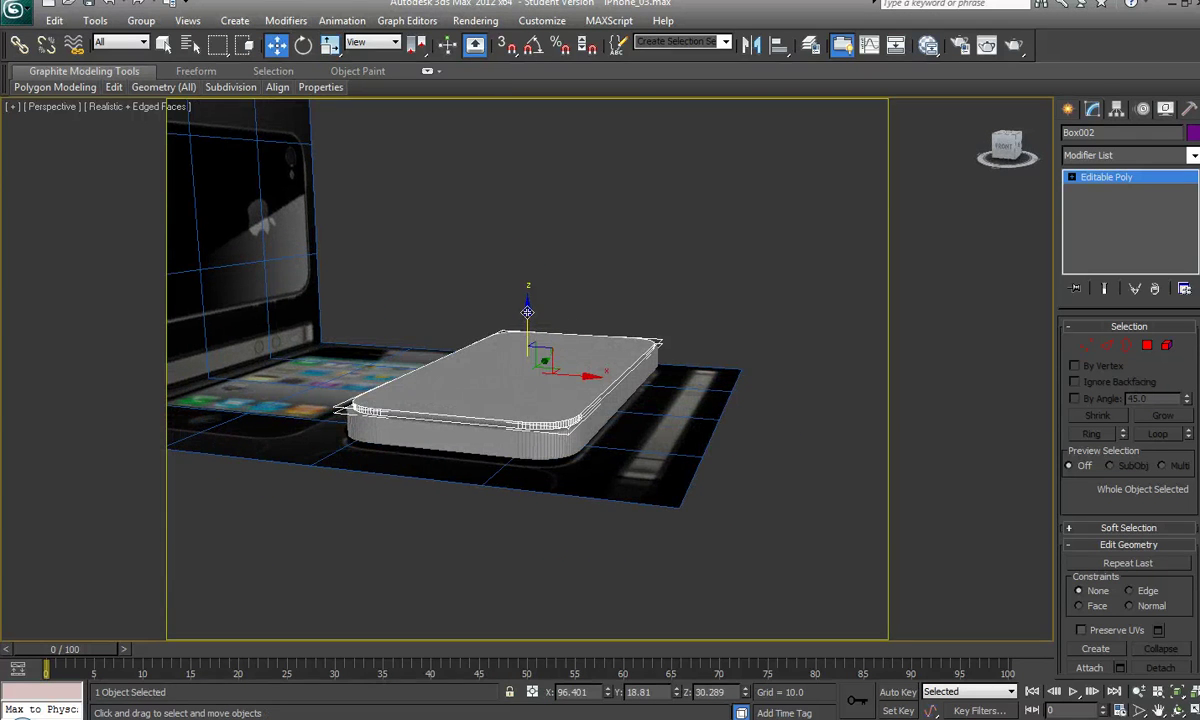
drag(527, 312, 520, 312)
alt+middle_drag(466, 408, 388, 425)
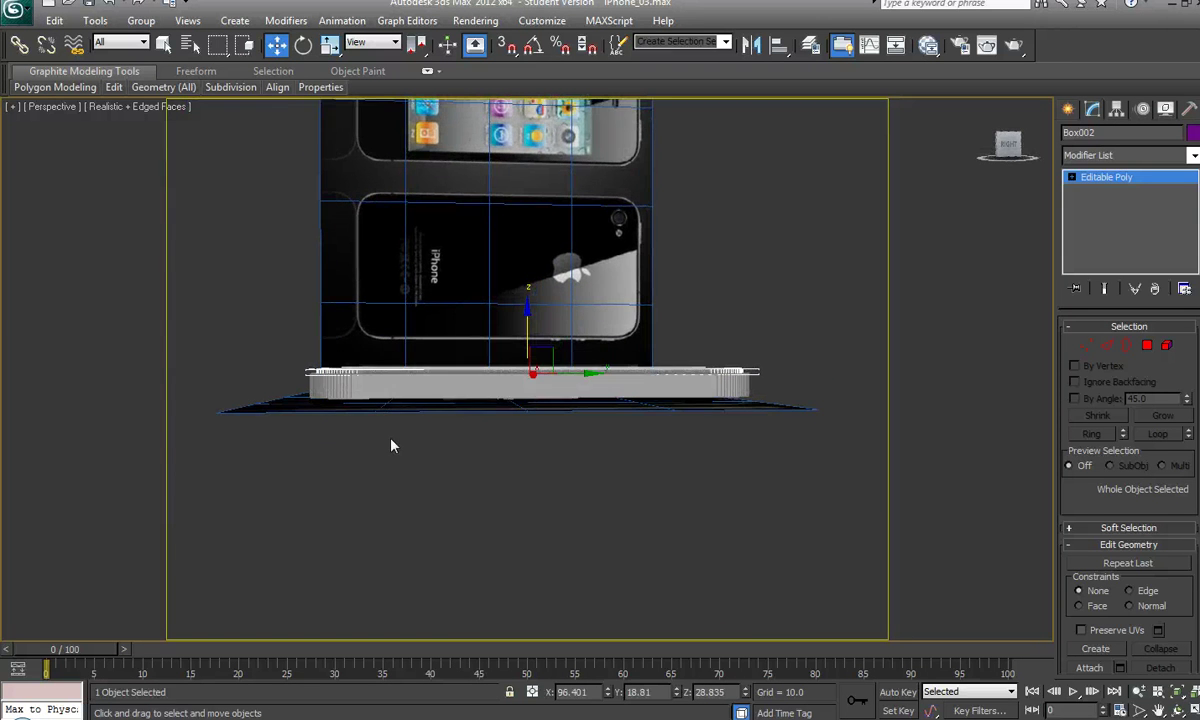
- Clone the thin plate as a copy, move it down against the body's underside at a Z of about 1.4, and clear the selection
key(ctrl+v)
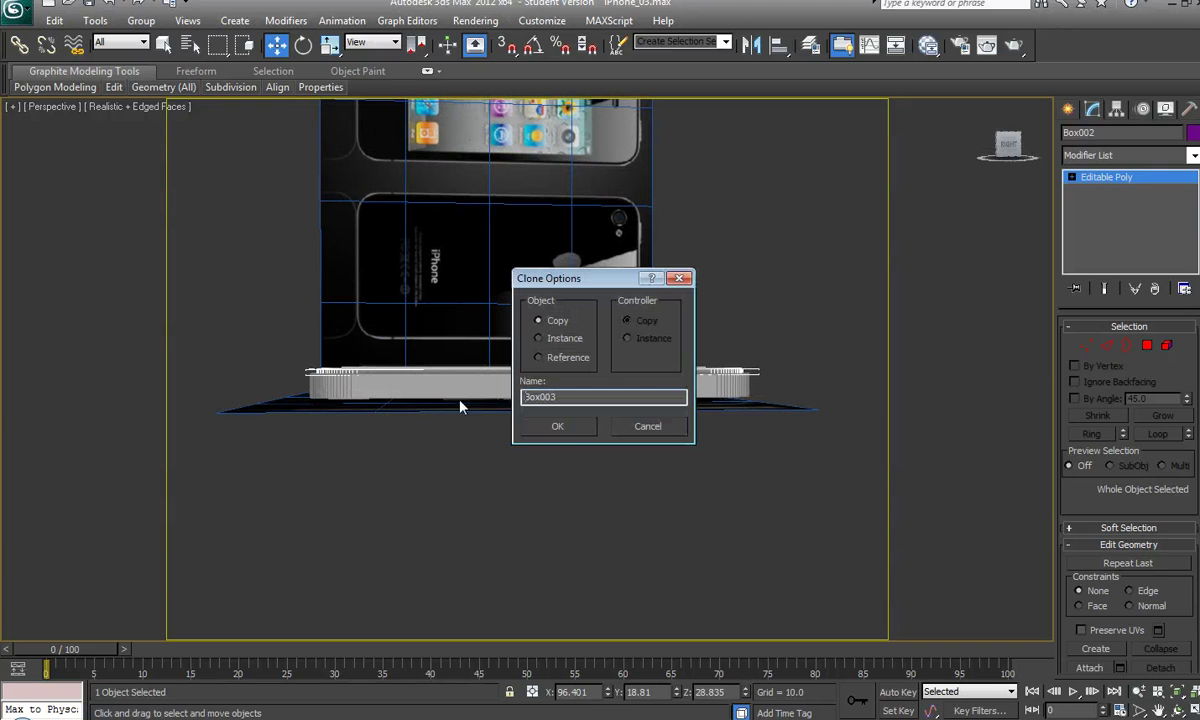
click(556, 427)
key(f)
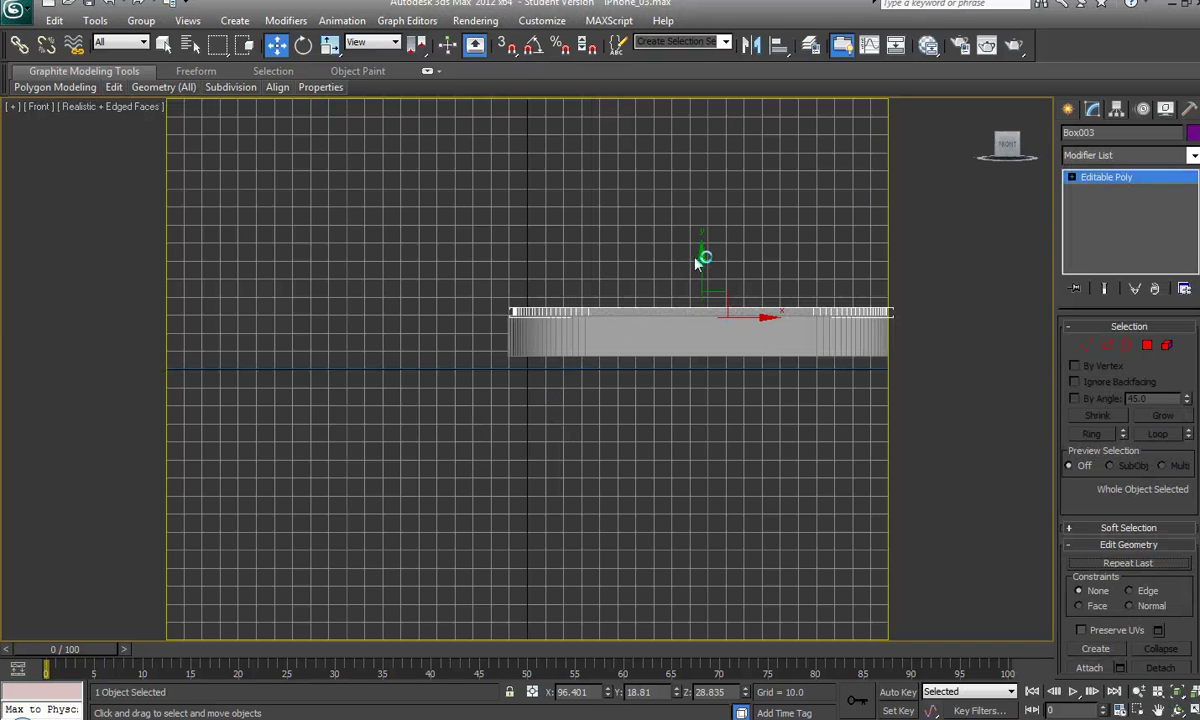
click(40, 107)
click(80, 297)
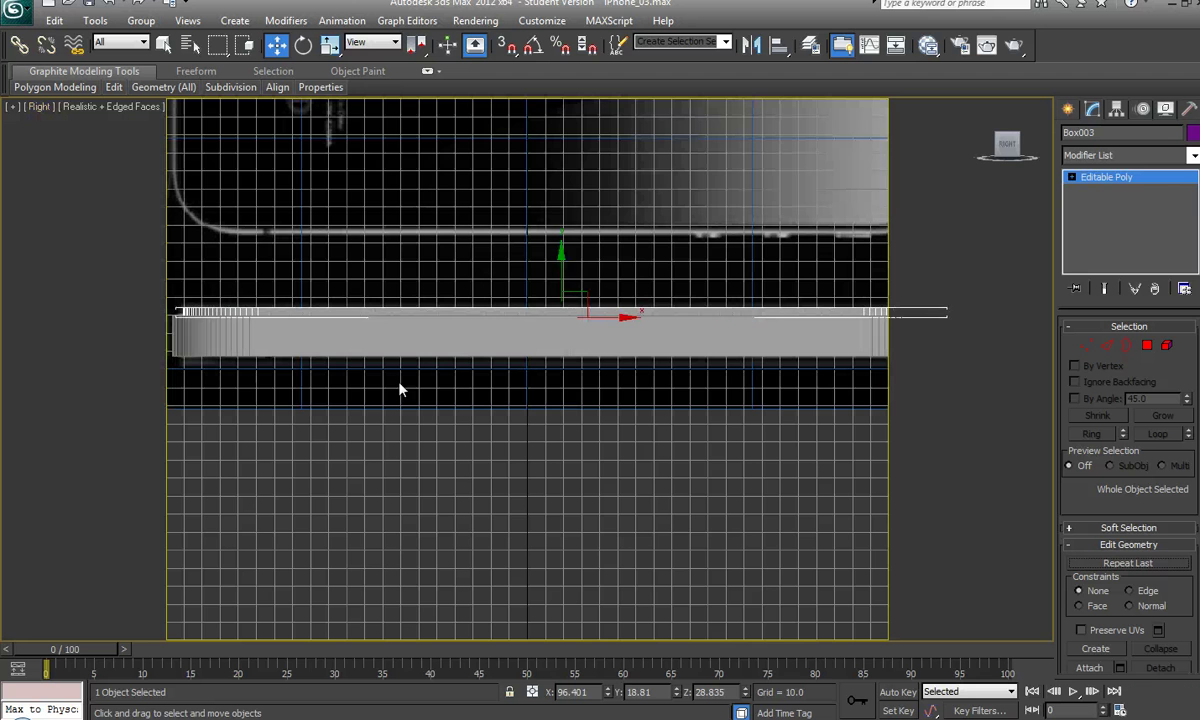
drag(556, 257, 549, 307)
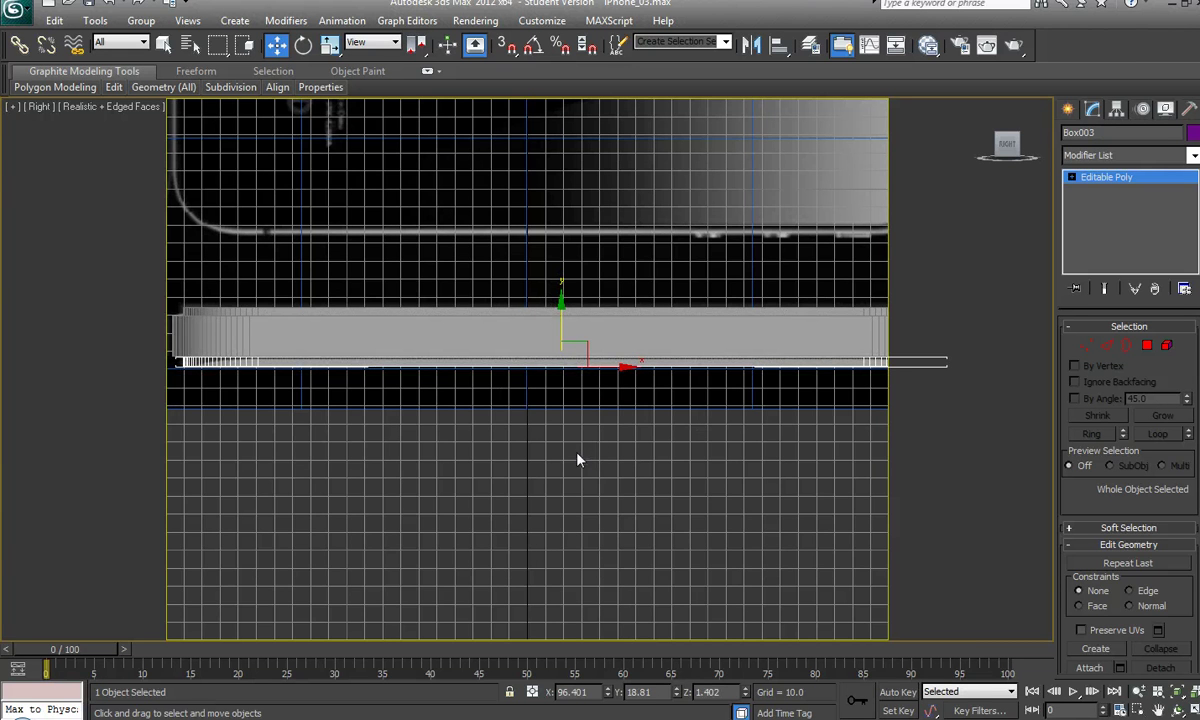
key(p)
scroll(510, 450, down, 3)
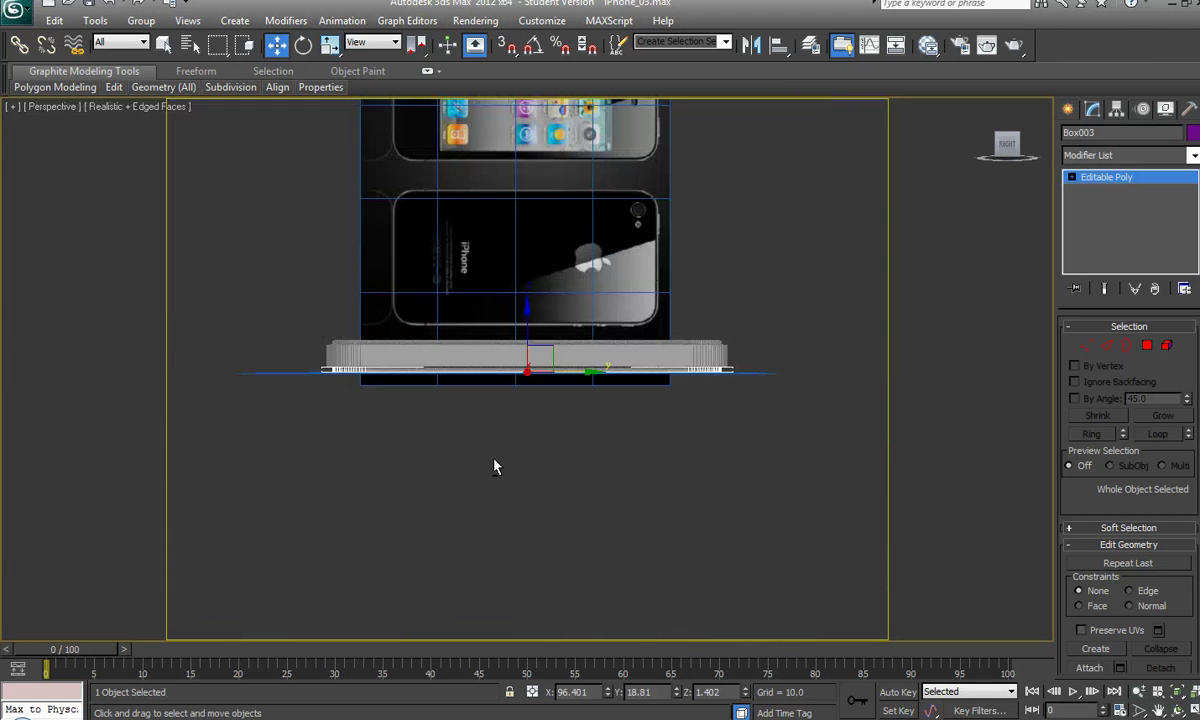
alt+middle_drag(494, 467, 600, 460)
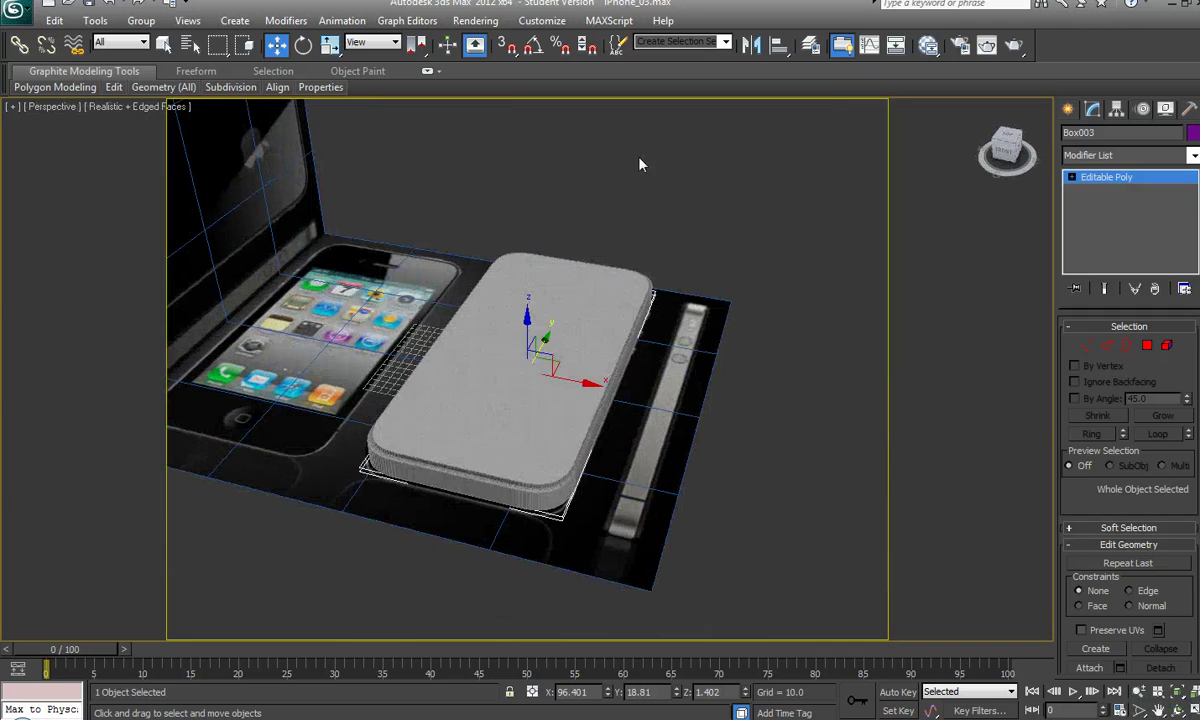
click(641, 165)
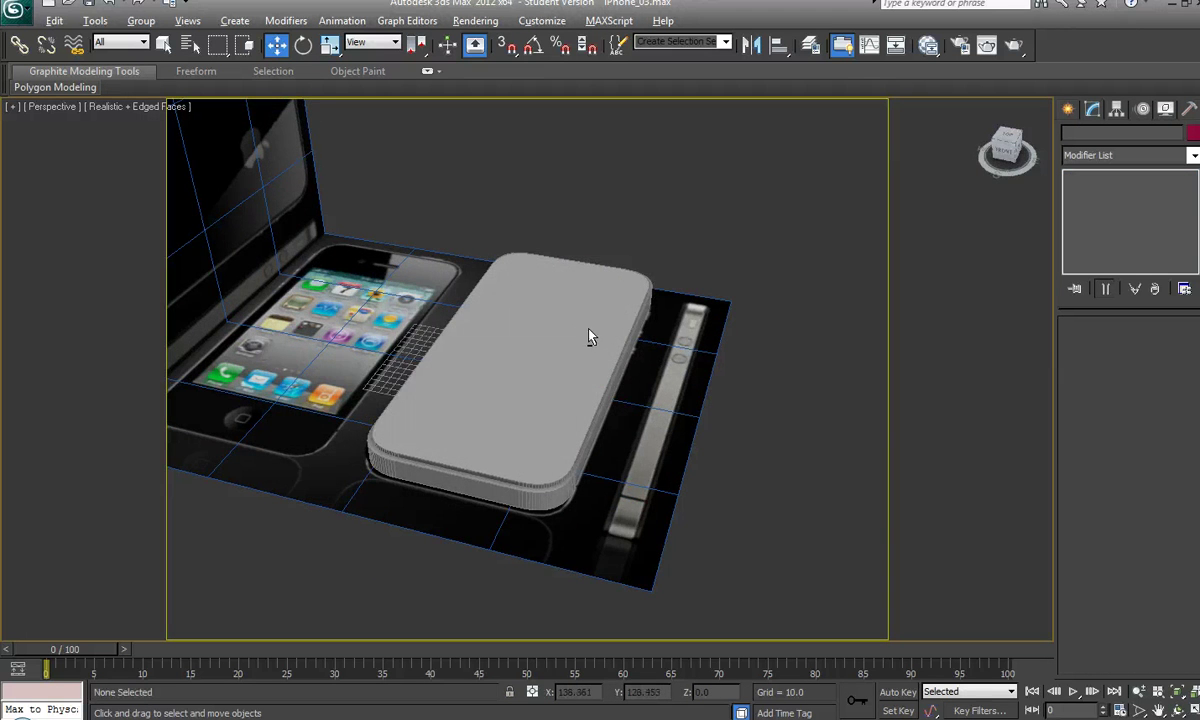
alt+middle_drag(590, 338, 597, 294)
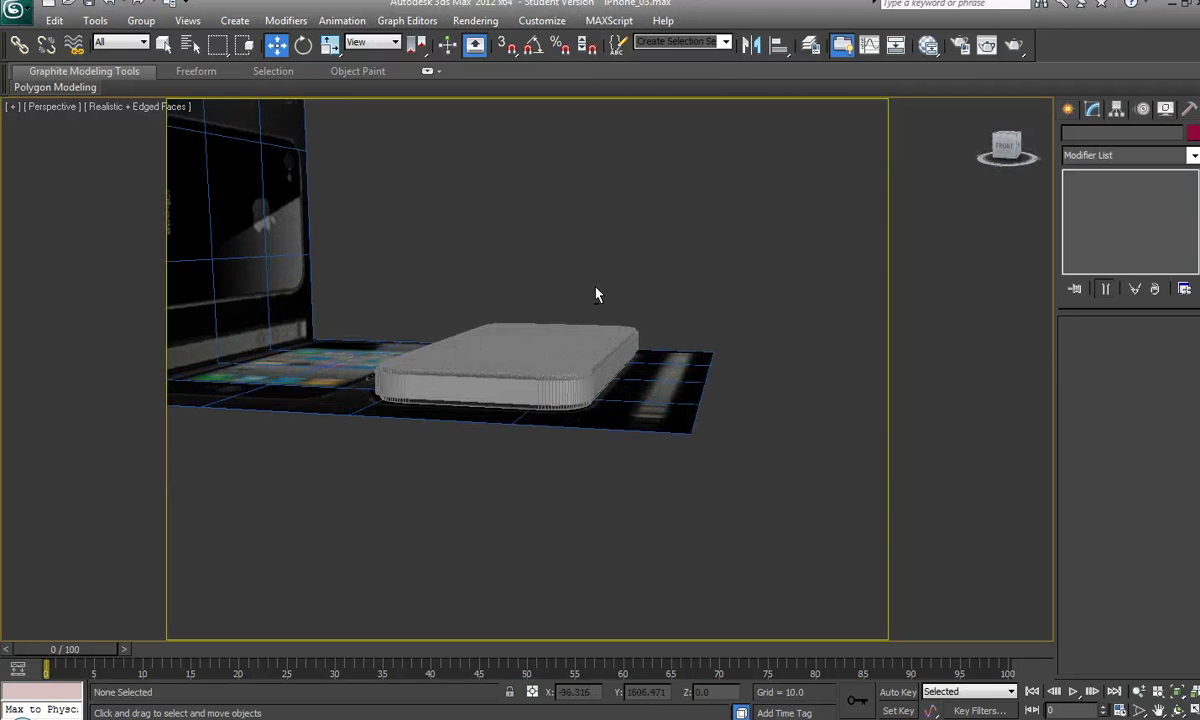
- Move Box003 from Layer001 to the 0 (default) layer
click(810, 45)
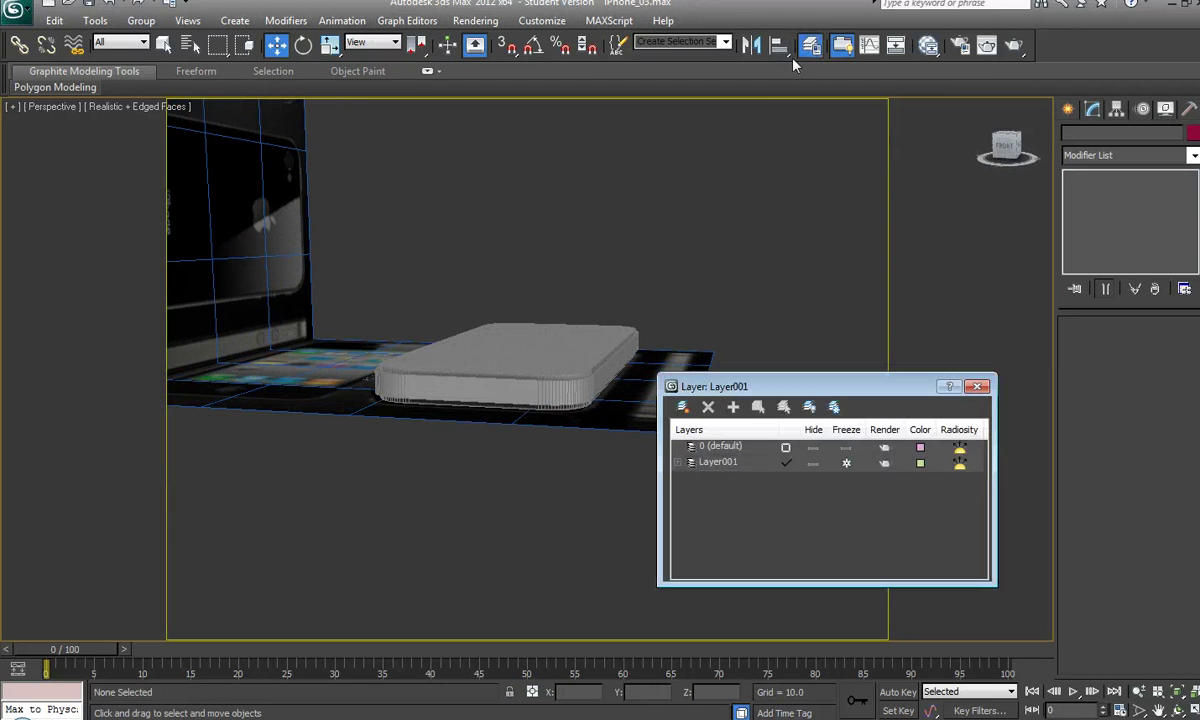
click(679, 462)
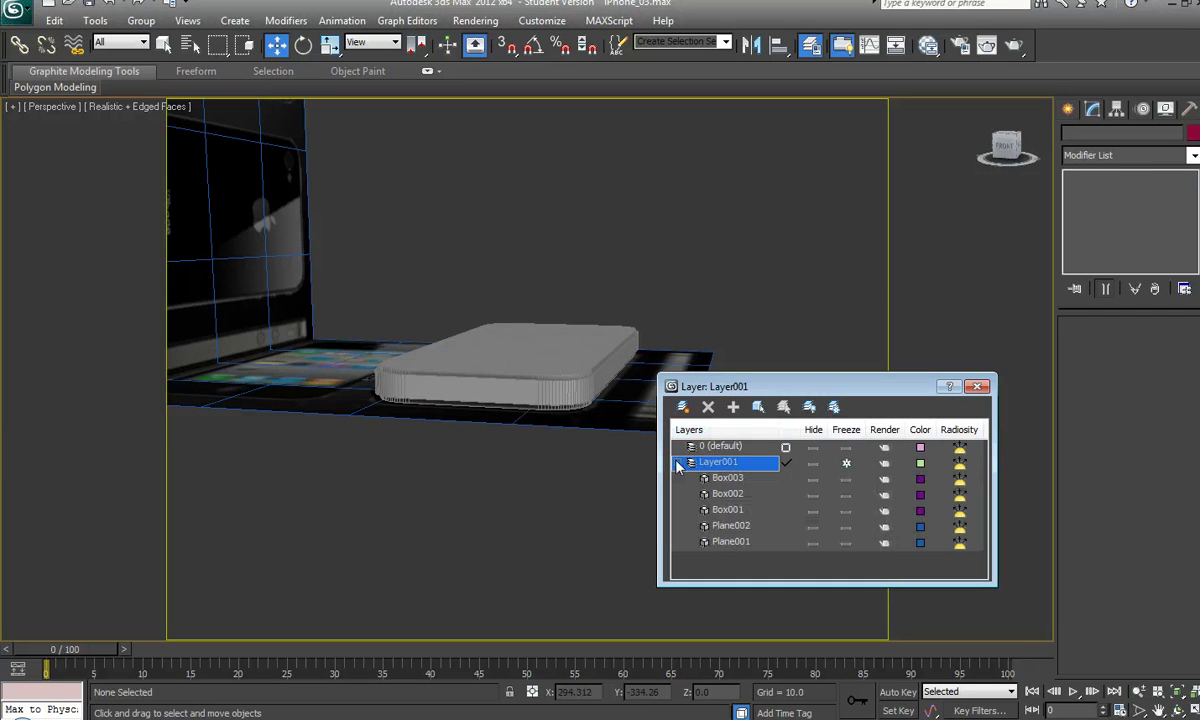
click(727, 478)
right_click(723, 478)
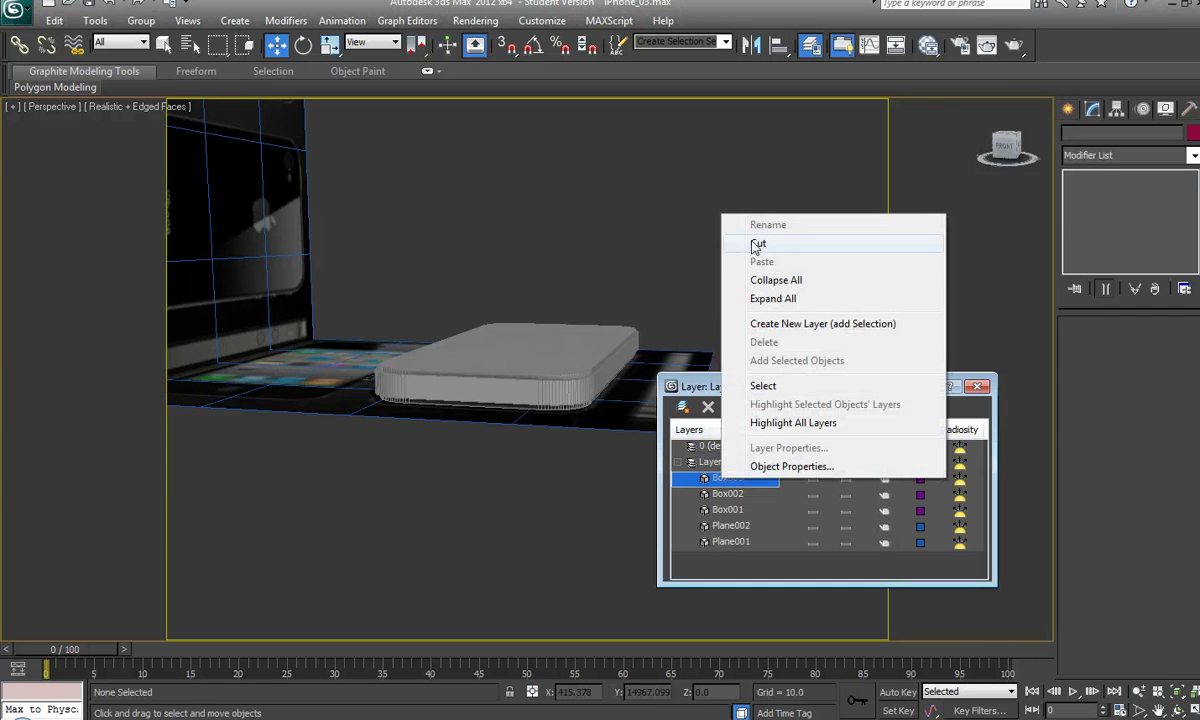
click(757, 244)
click(708, 446)
right_click(708, 446)
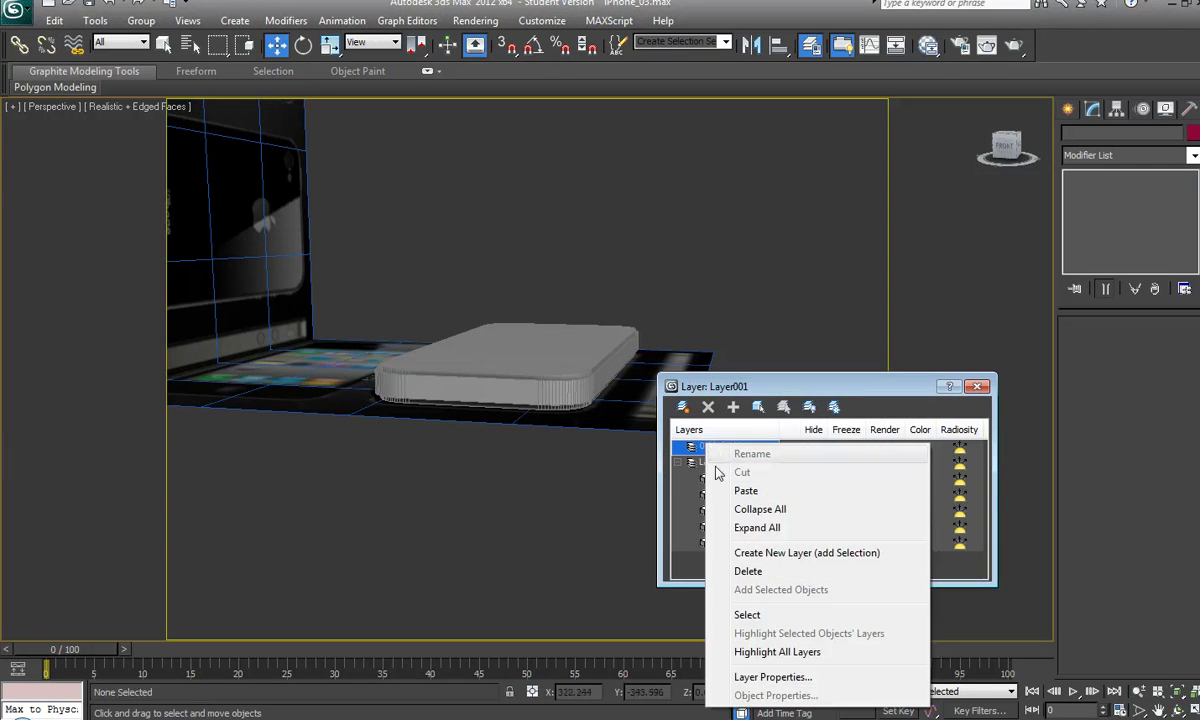
click(745, 490)
- Move Box002 from Layer001 to the 0 (default) layer
click(725, 479)
right_click(725, 480)
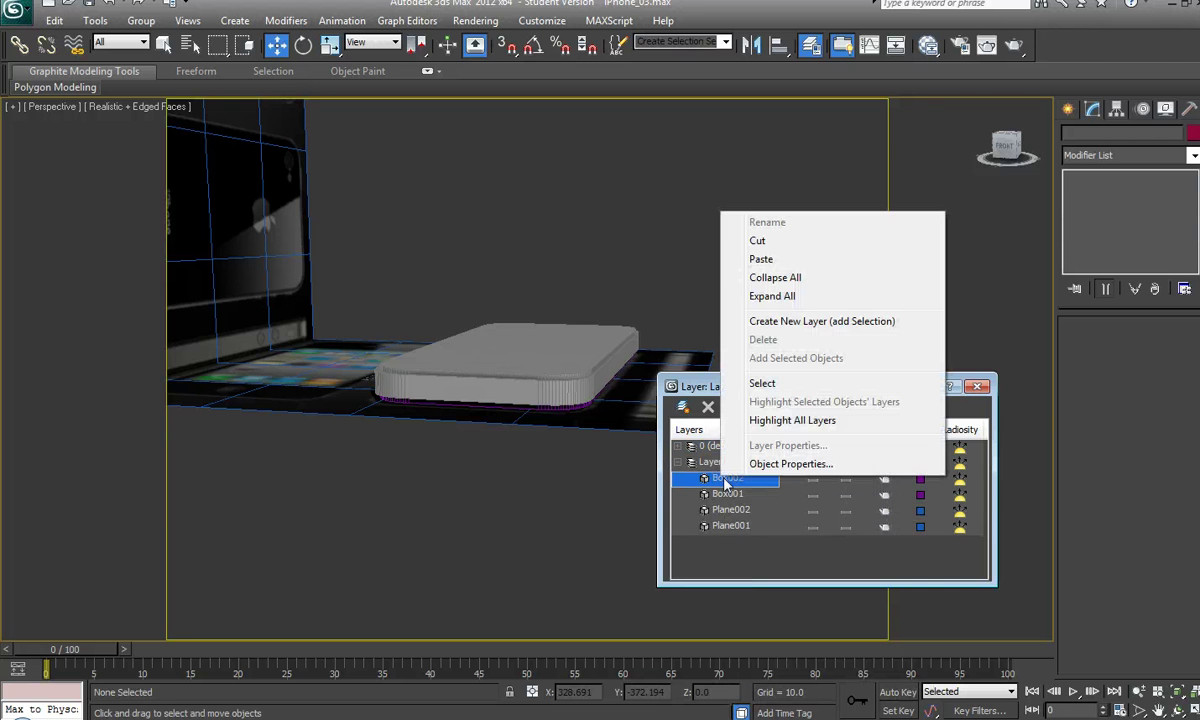
click(757, 241)
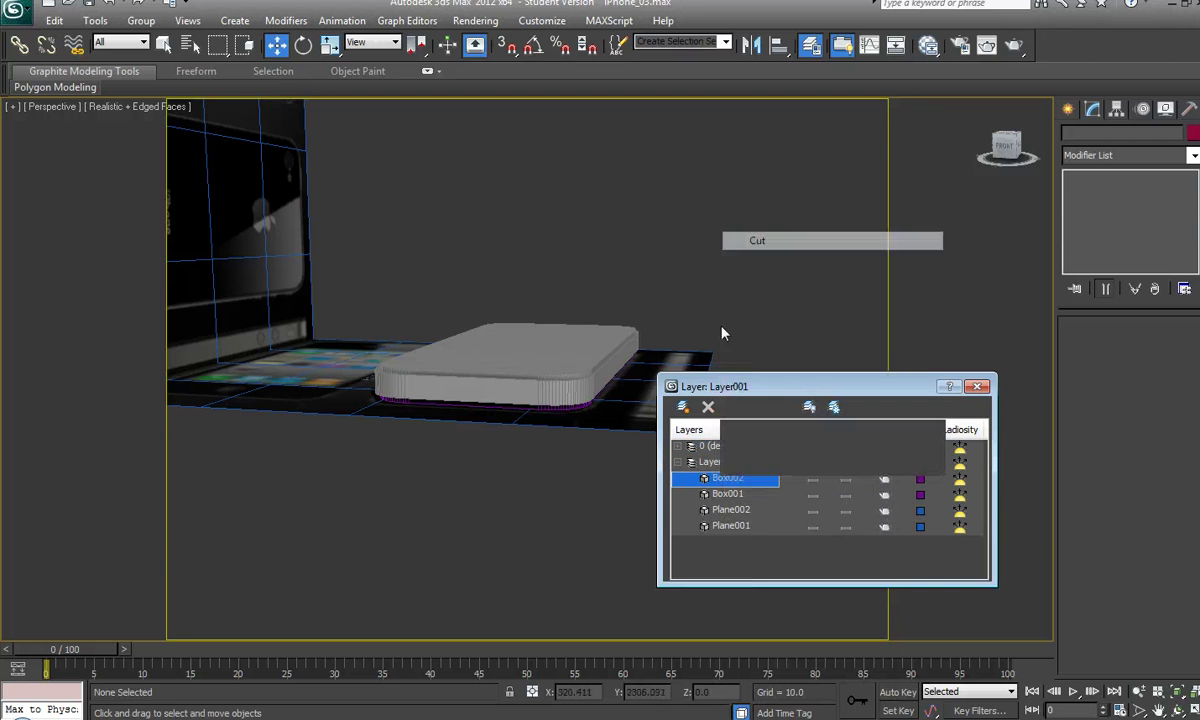
click(708, 447)
right_click(690, 445)
click(712, 490)
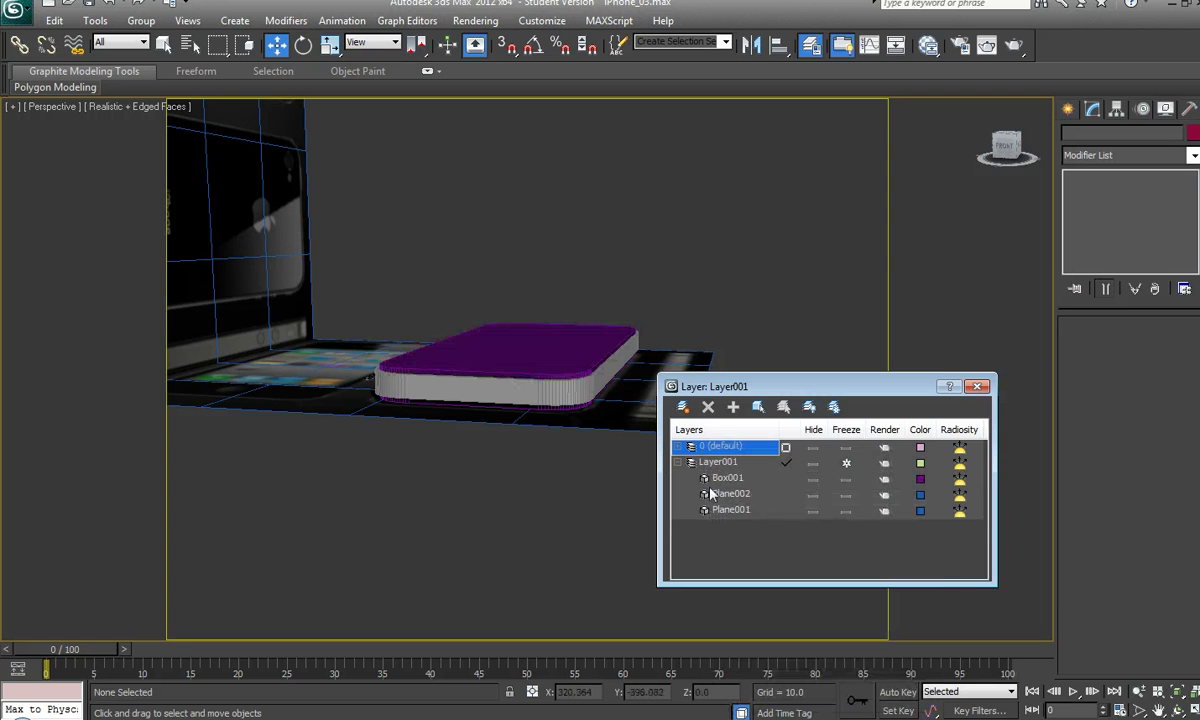
- Move Box001 from Layer001 to the 0 (default) layer and close the layer manager
click(726, 478)
right_click(720, 478)
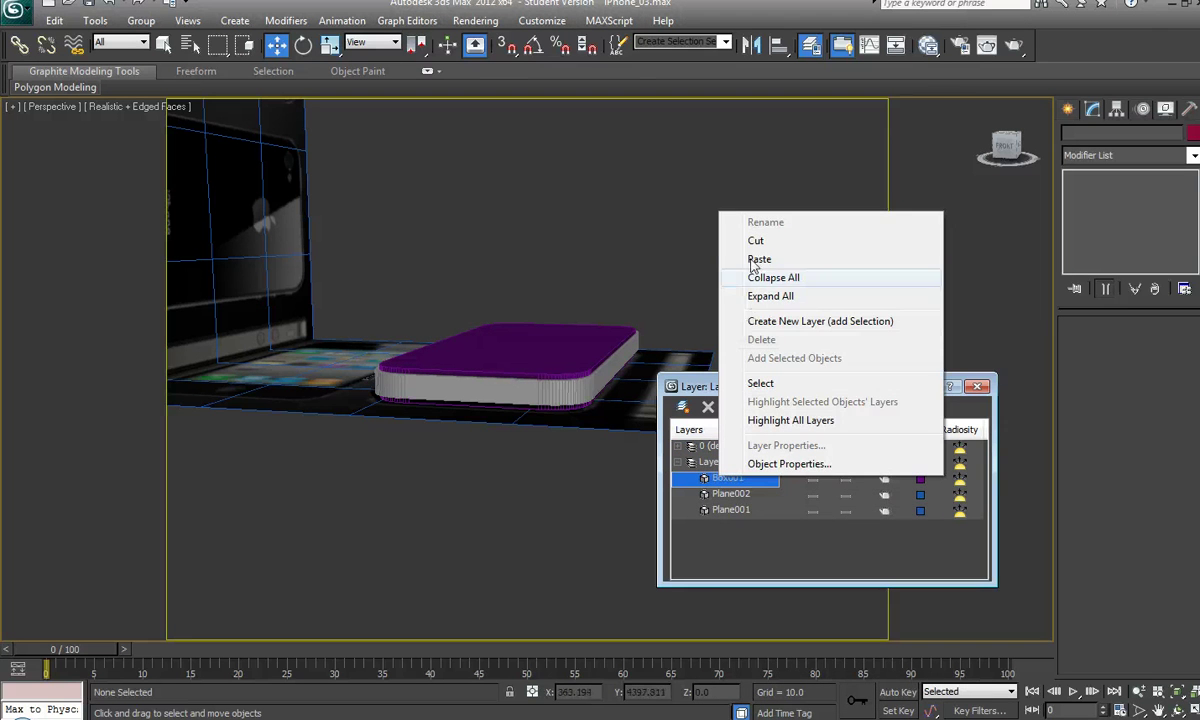
click(756, 240)
click(722, 447)
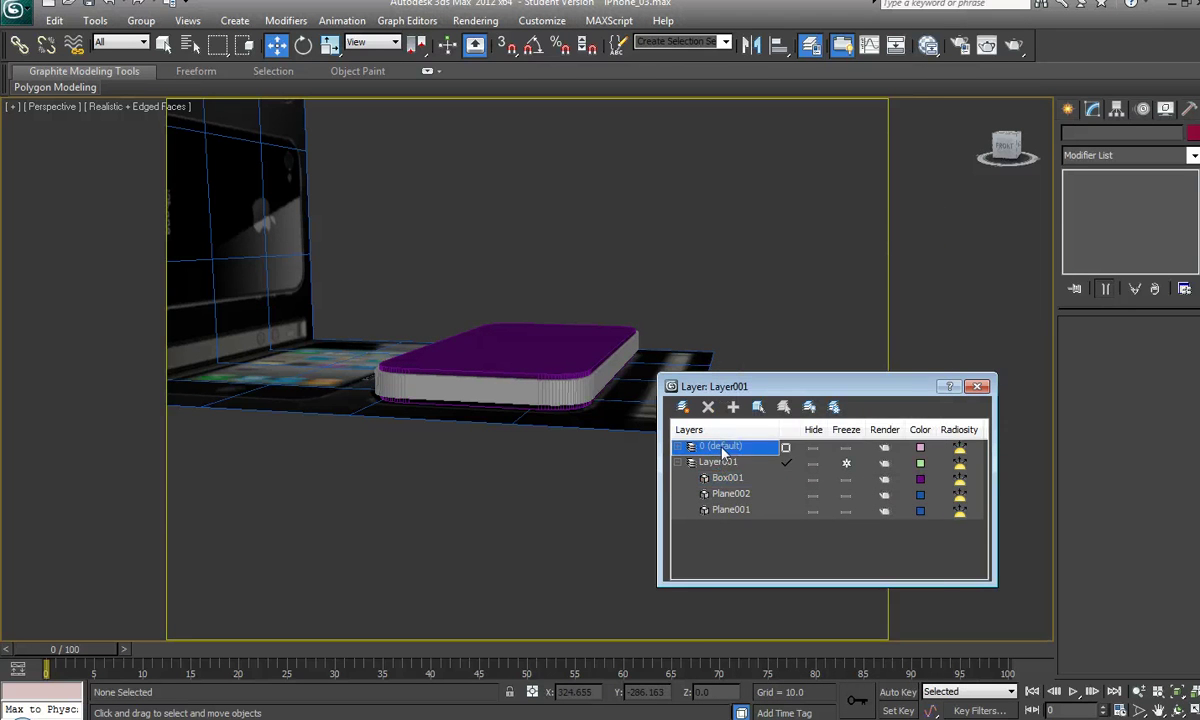
right_click(728, 448)
click(742, 493)
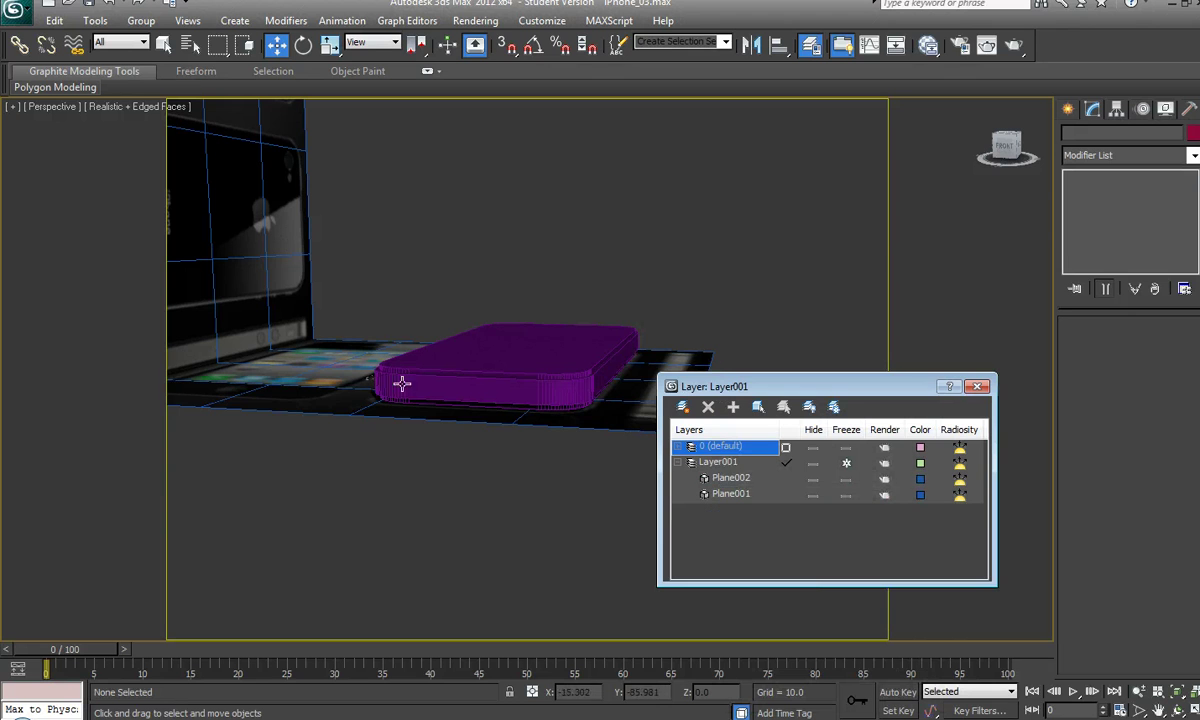
alt+middle_drag(450, 391, 635, 391)
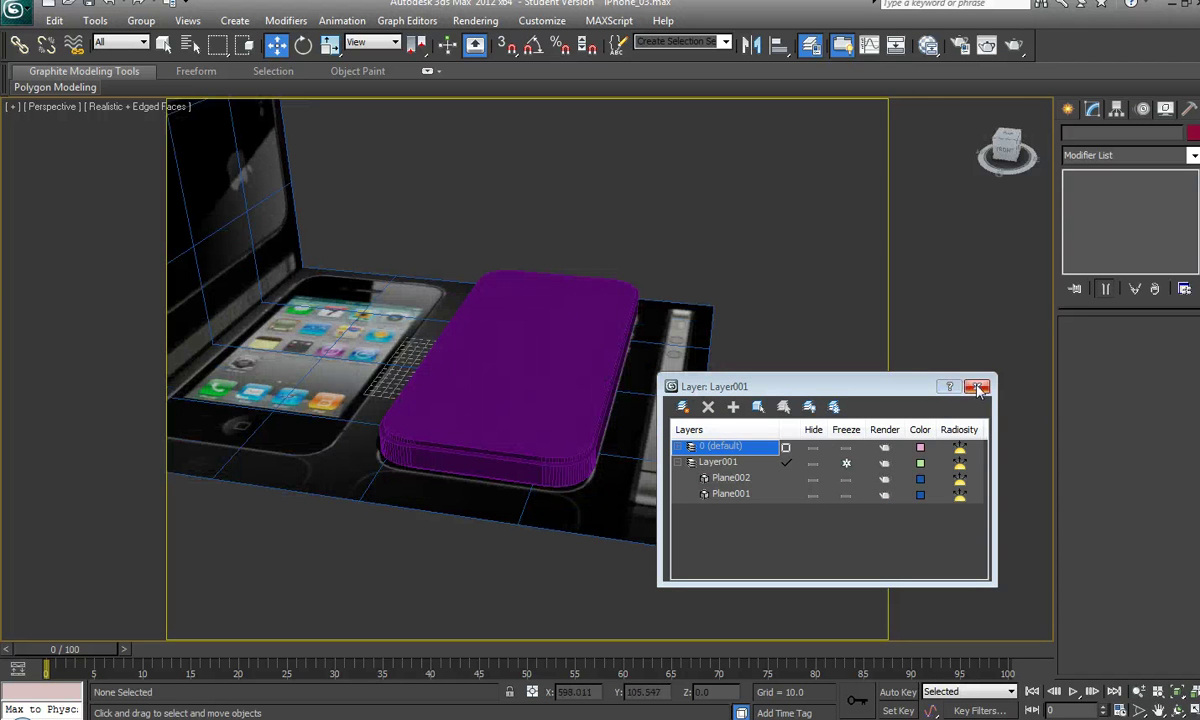
click(978, 388)
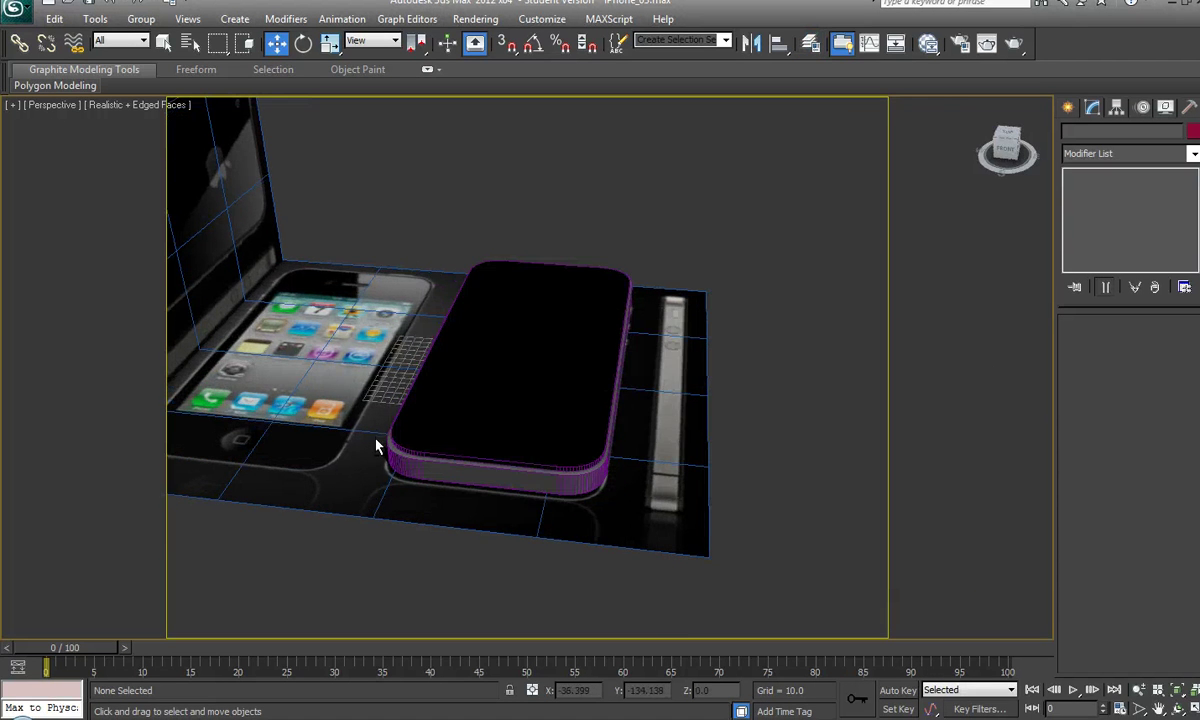
- Group the phone's body and its two thin plates under the name "iphone", and clear the selection
alt+middle_drag(378, 442, 450, 421)
alt+middle_drag(520, 271, 467, 232)
drag(541, 385, 541, 383)
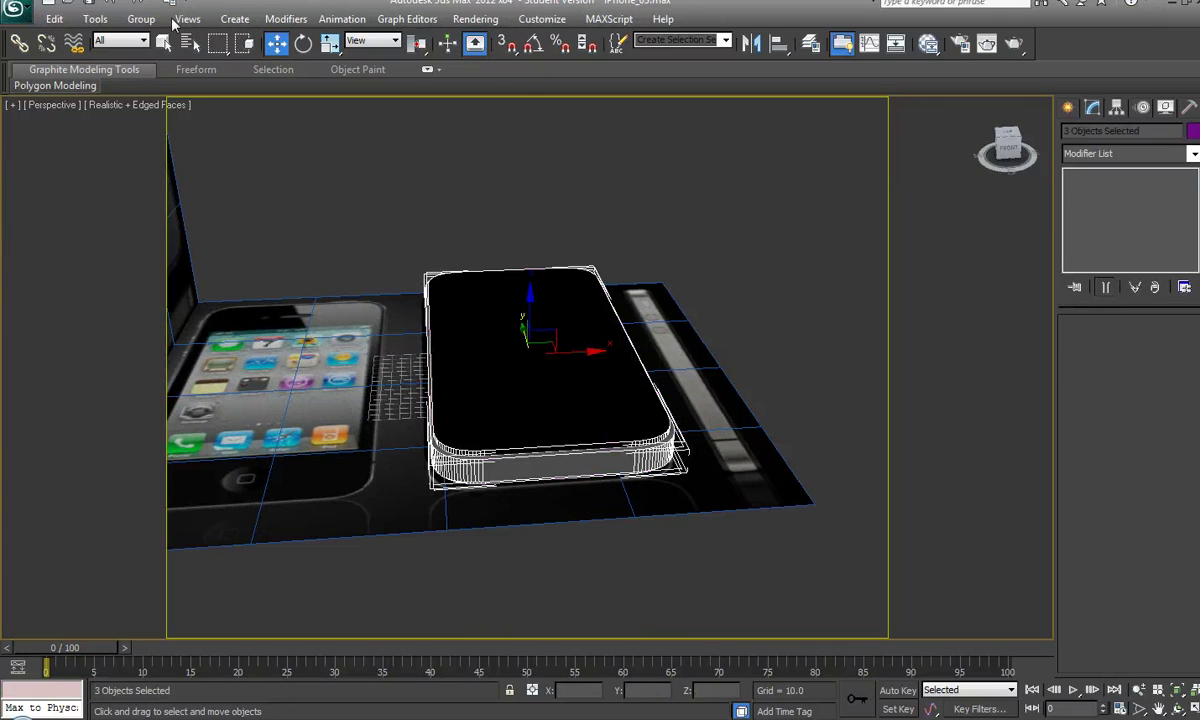
click(141, 19)
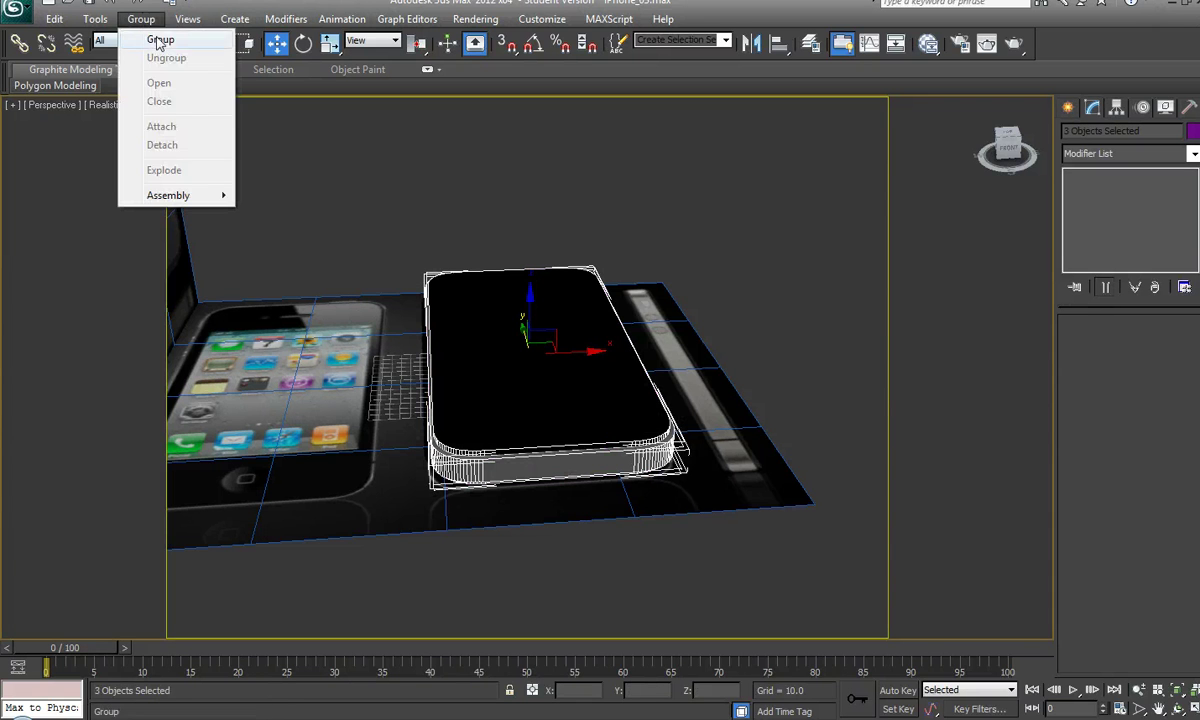
click(155, 40)
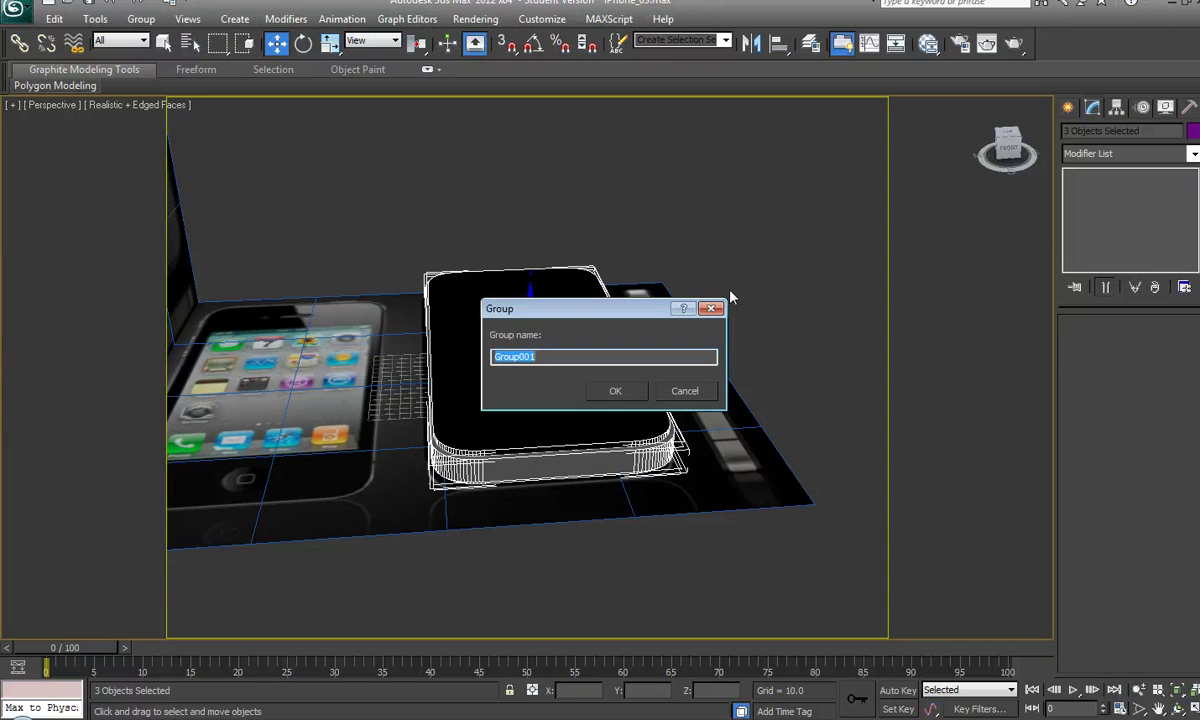
text(iphone)
key(Return)
click(443, 215)
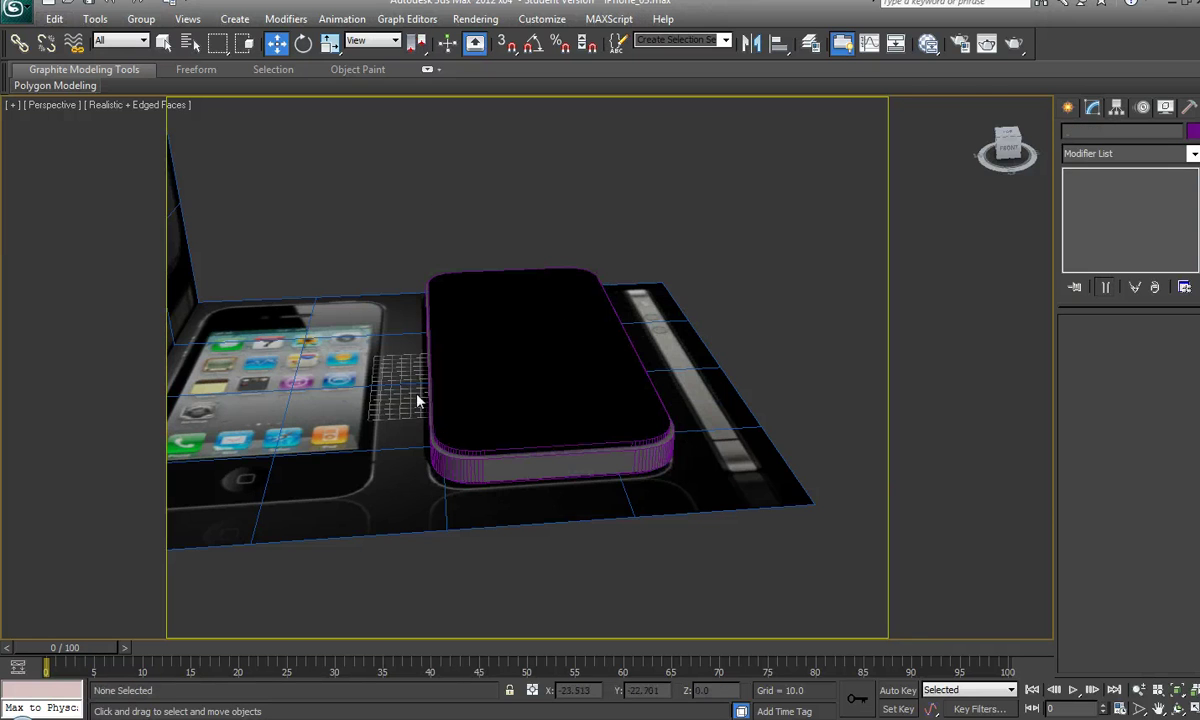
alt+middle_drag(415, 396, 358, 410)
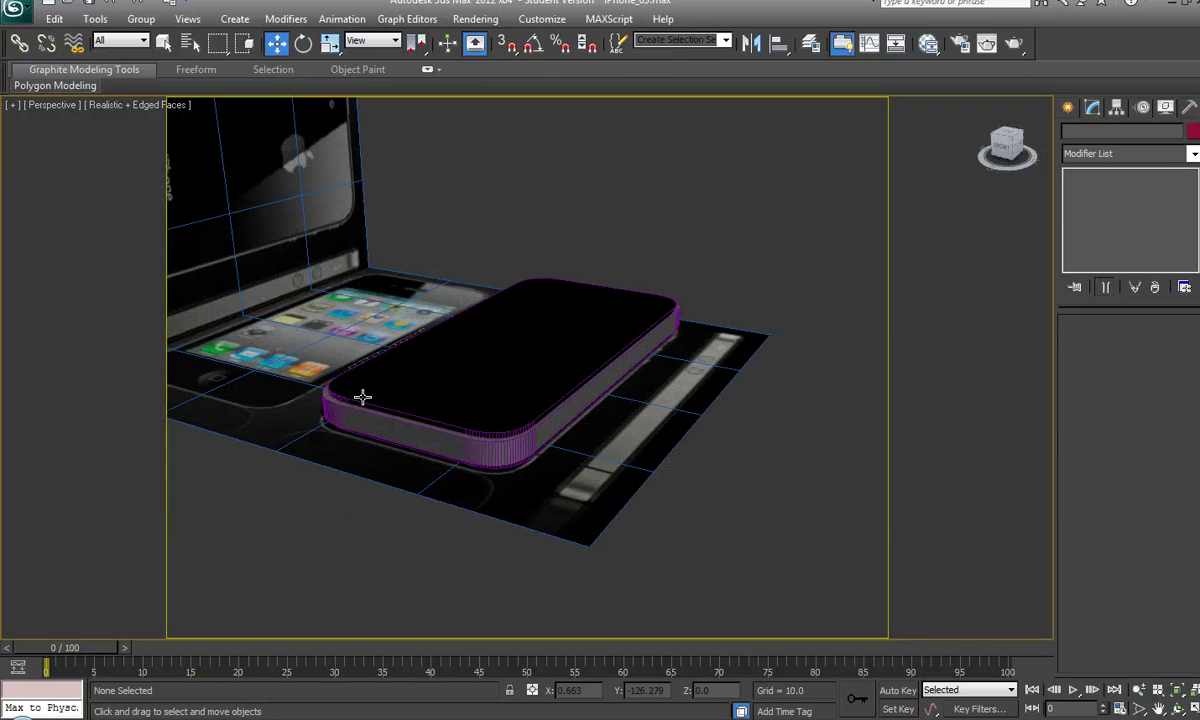